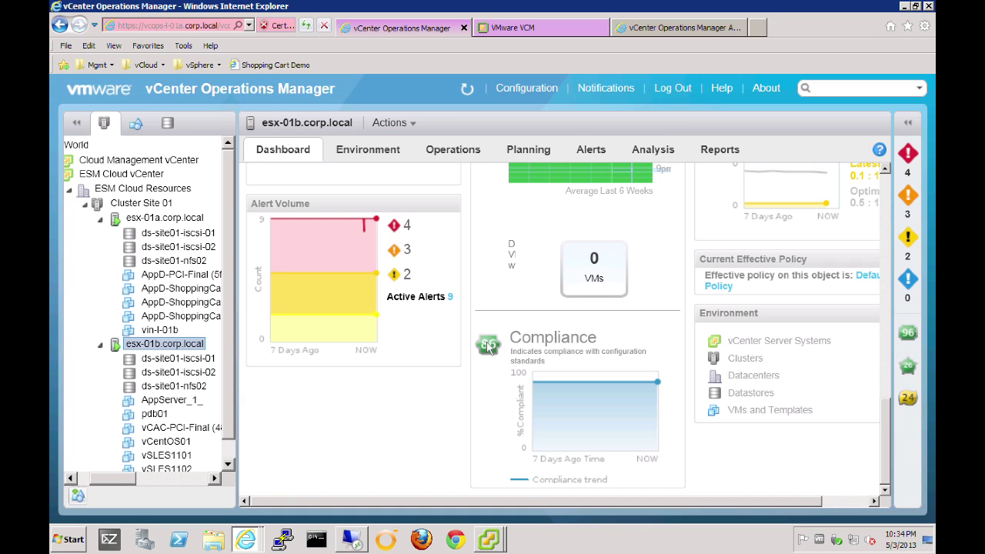
# Filter the planning views to Compliance and show the esx-01b.corp.local breakdown: score 86, 12 of 86 conditions failed.
pyautogui.click(529, 149)
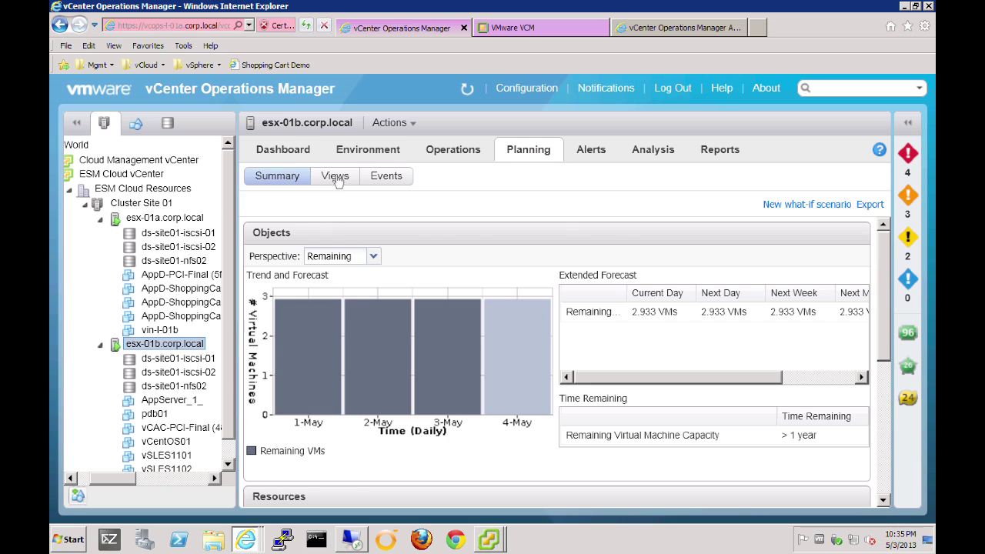
pyautogui.click(339, 178)
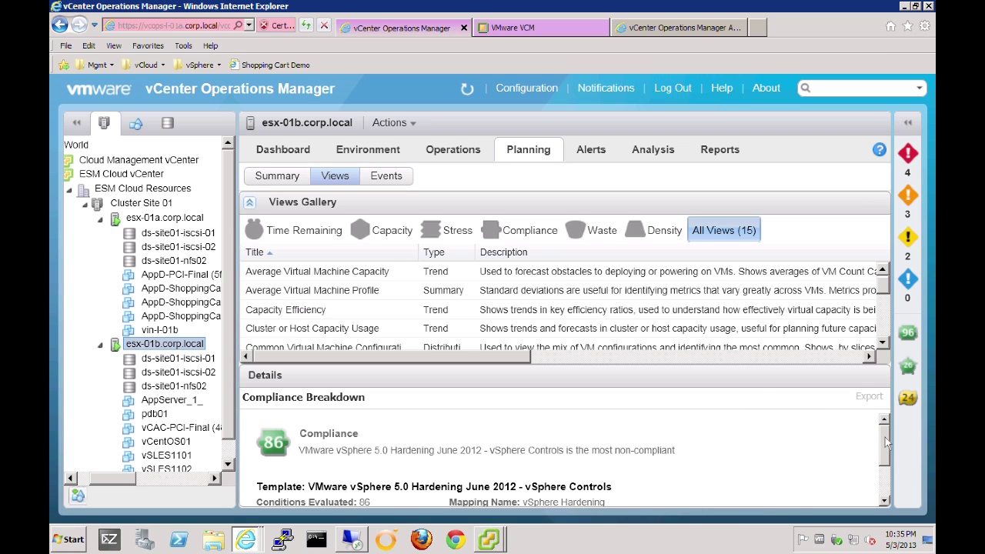
pyautogui.moveTo(885, 443); pyautogui.dragTo(894, 474)
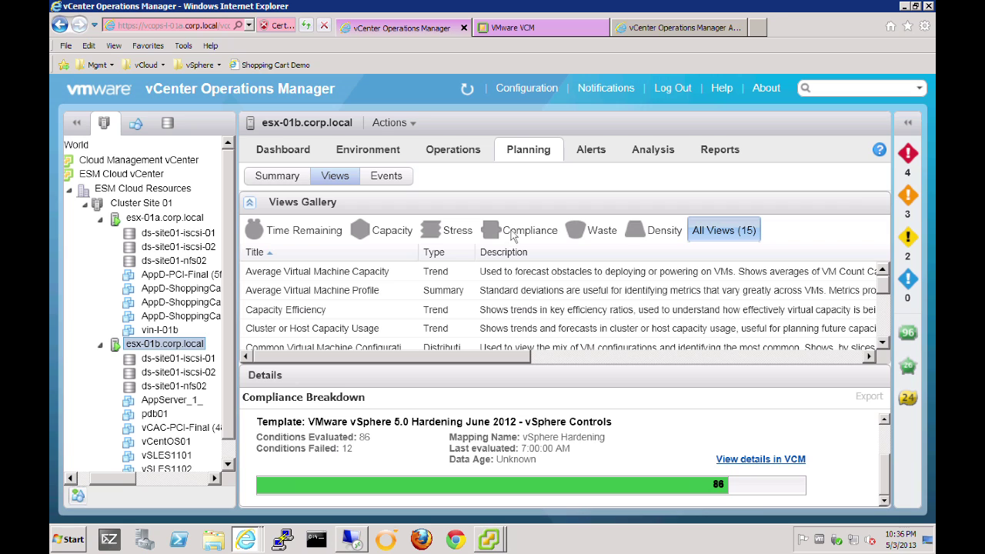
pyautogui.click(512, 232)
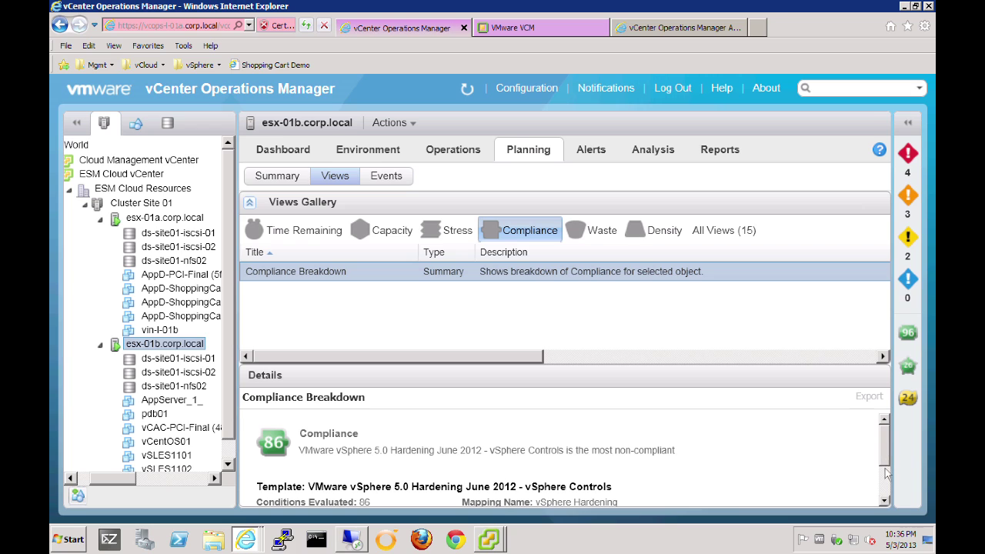
pyautogui.click(884, 490)
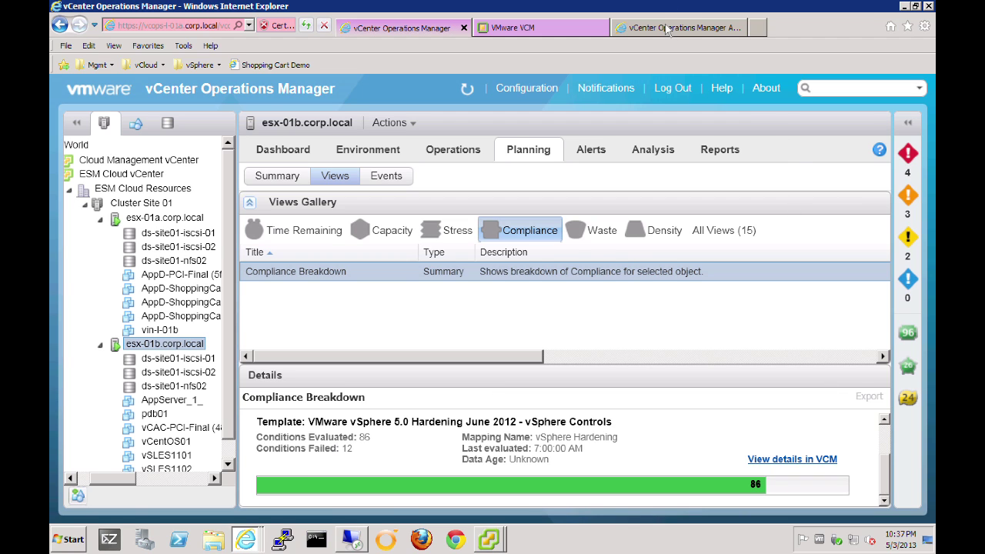
# On the Operations Manager Administration page, start a New vCenter Configuration Manager Registration.
pyautogui.click(667, 28)
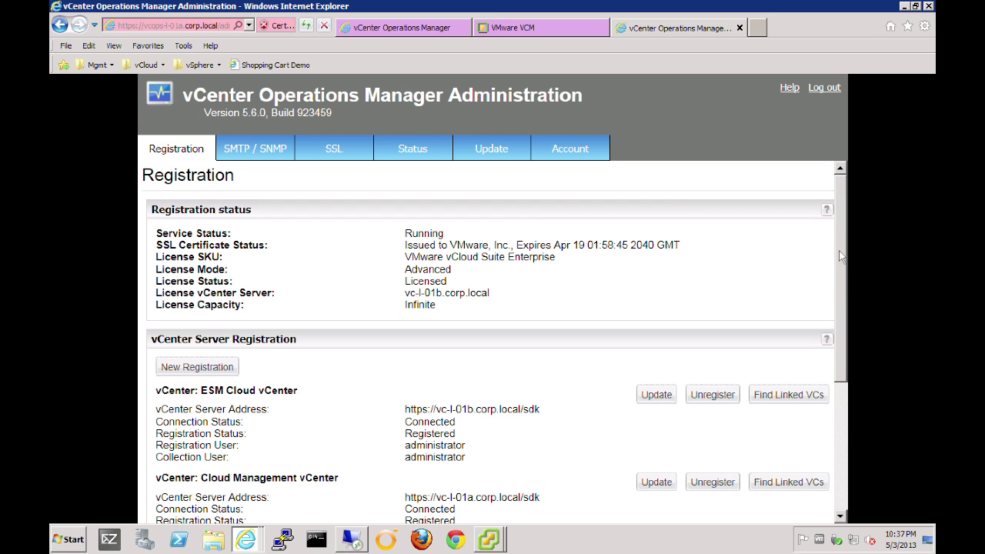
pyautogui.scroll(-1, 842, 256)
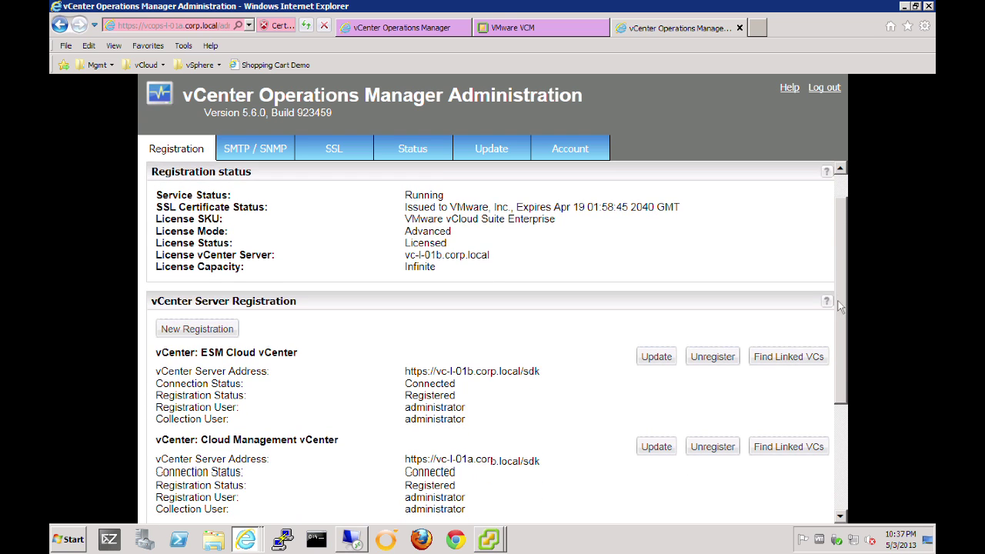
pyautogui.scroll(-5, 839, 307)
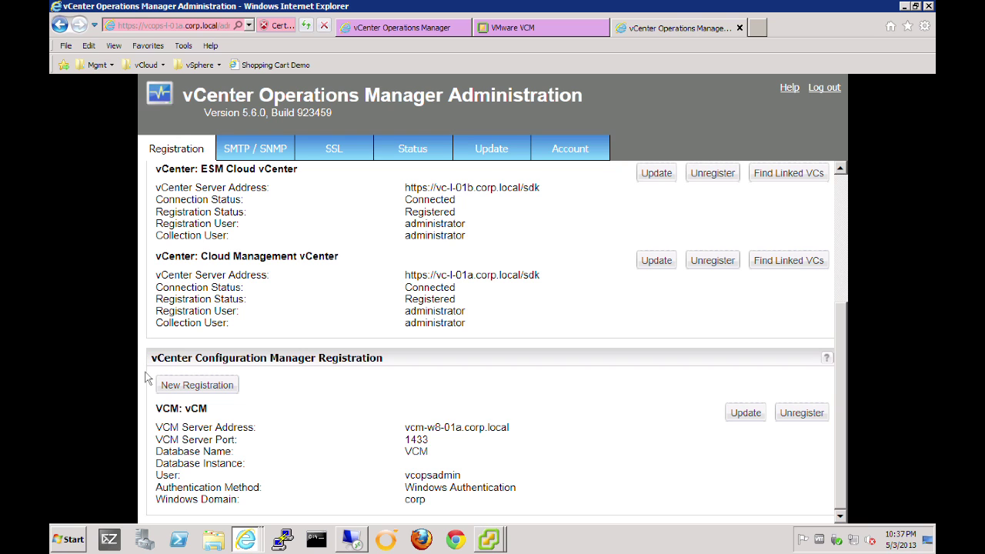
pyautogui.click(199, 388)
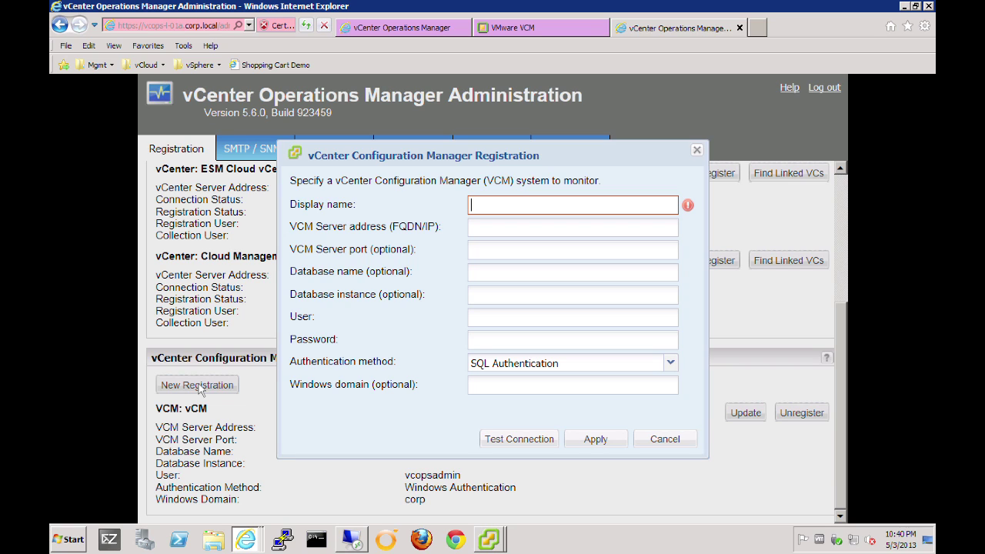
# Enter VCM Server1 as the registration's display name.
pyautogui.write('VCM Server`')
pyautogui.press('BackSpace')
pyautogui.write('1')
# Set server vcm-w8-01a.corp.local, port 1433 and database VCM.
pyautogui.click(492, 224)
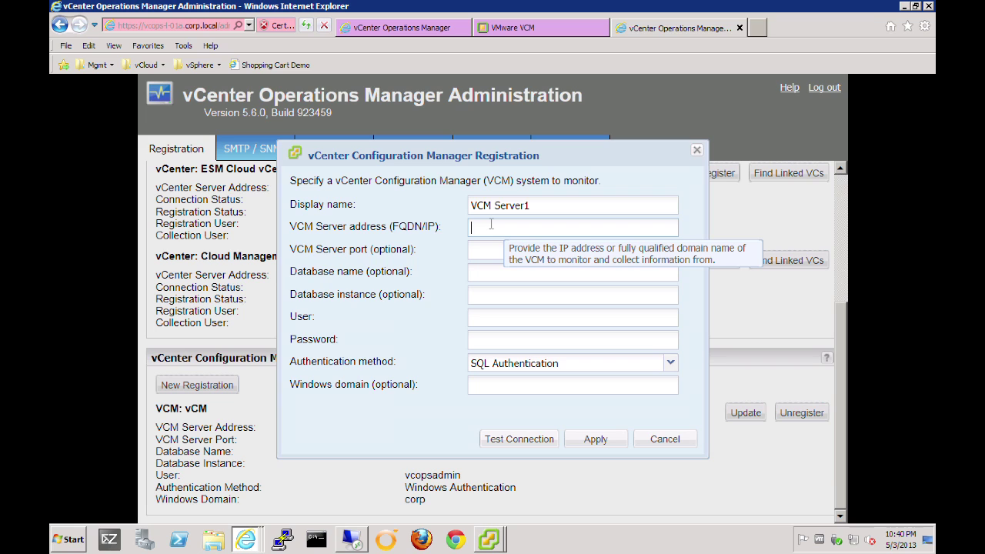
pyautogui.moveTo(508, 155); pyautogui.dragTo(513, 104)
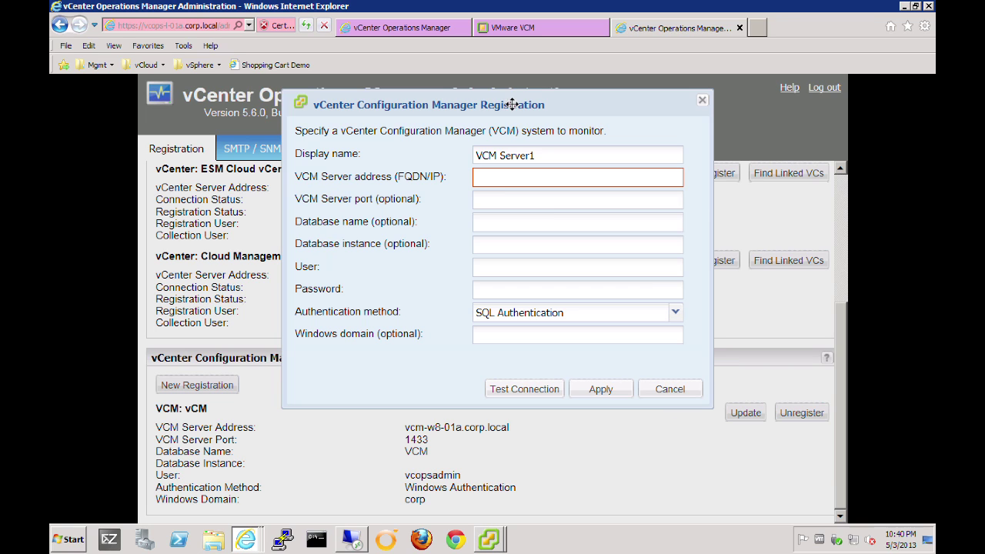
pyautogui.write('vcm-w8-01a.corp')
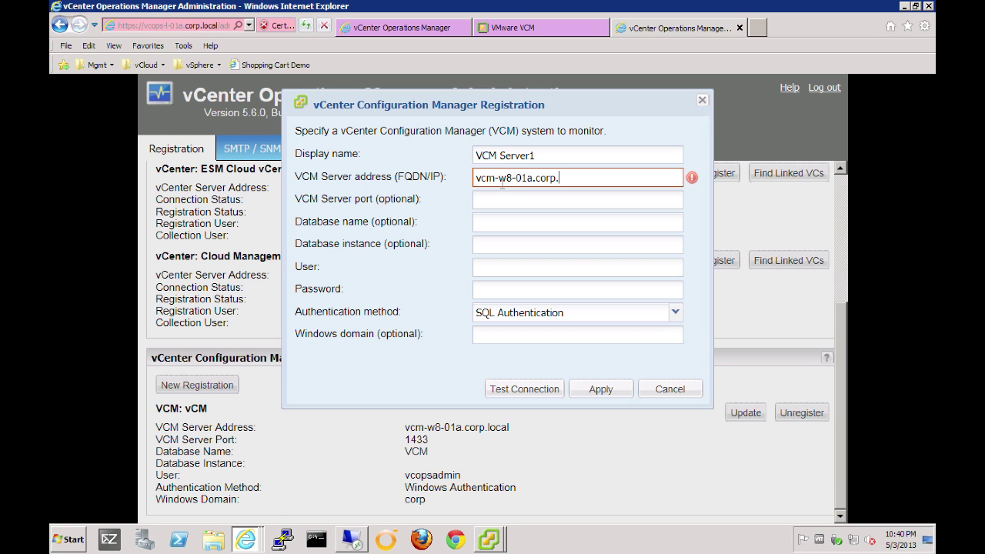
pyautogui.write('.local')
pyautogui.press('Tab')
pyautogui.write('1')
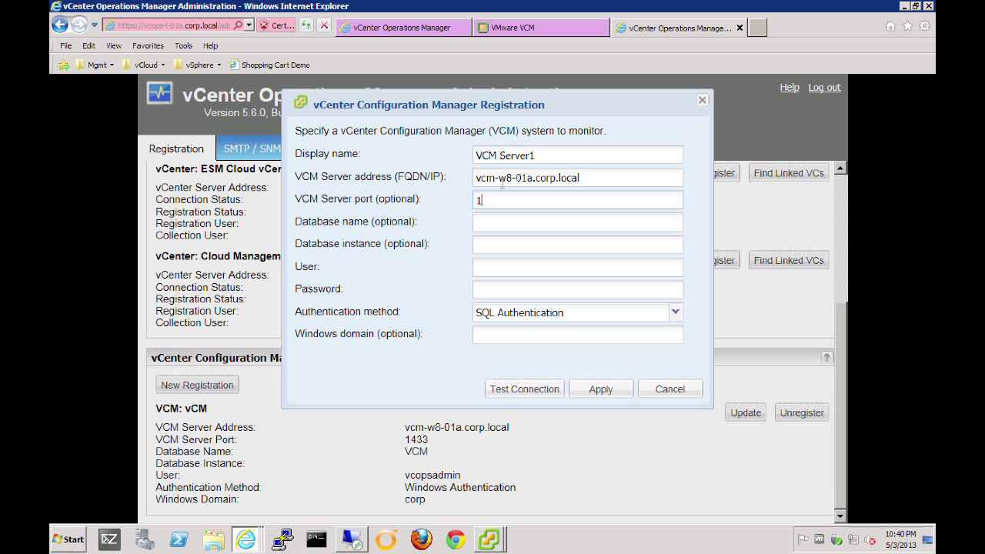
pyautogui.write('433')
pyautogui.press('Tab')
pyautogui.write('VCM')
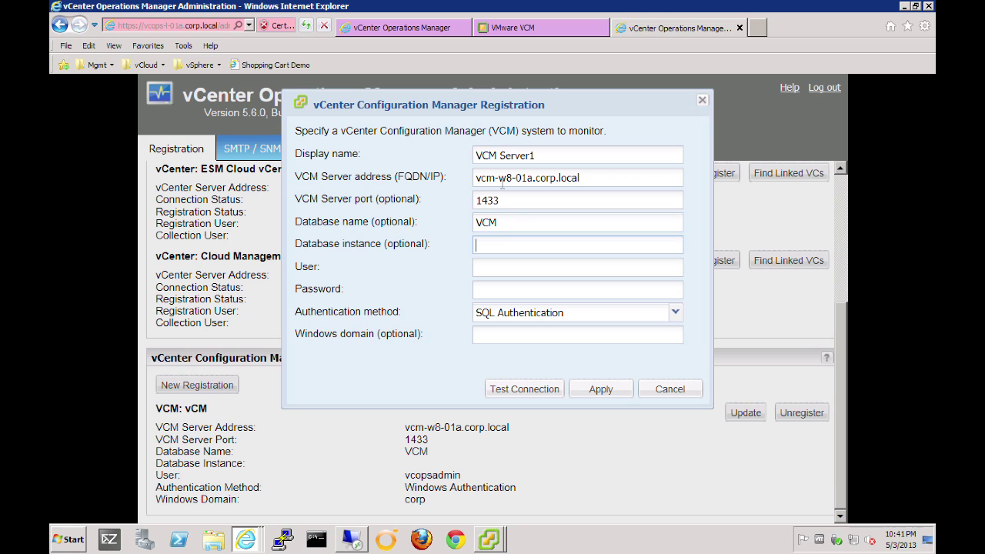
# Enter the admin user name and password for the VCM database.
pyautogui.click(505, 266)
pyautogui.write('vcops')
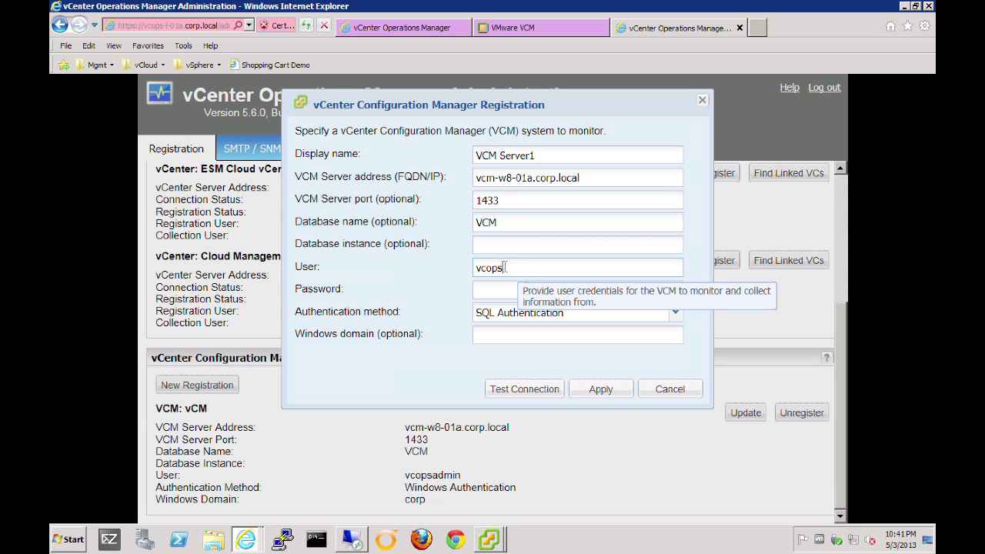
pyautogui.write('admin')
pyautogui.press('Tab')
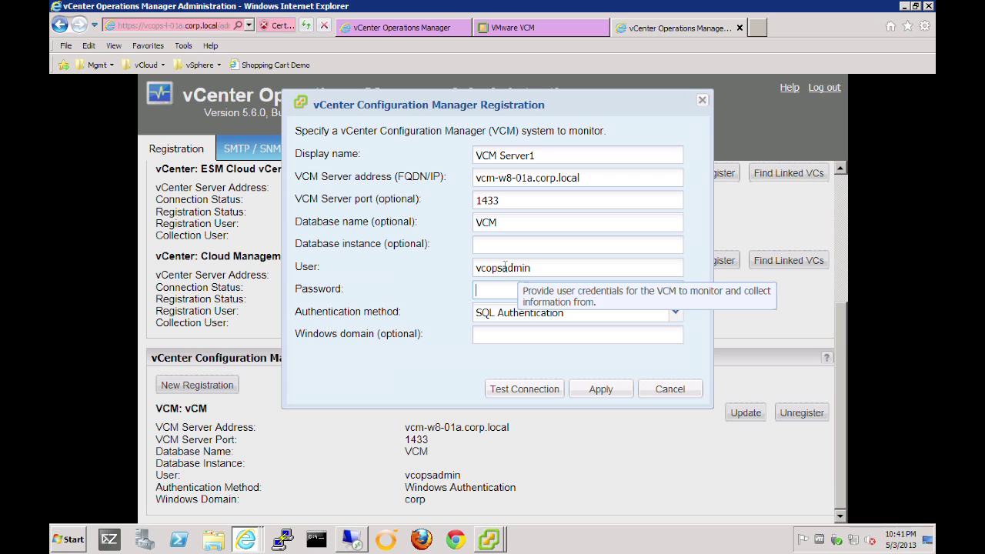
pyautogui.write('VMware1')
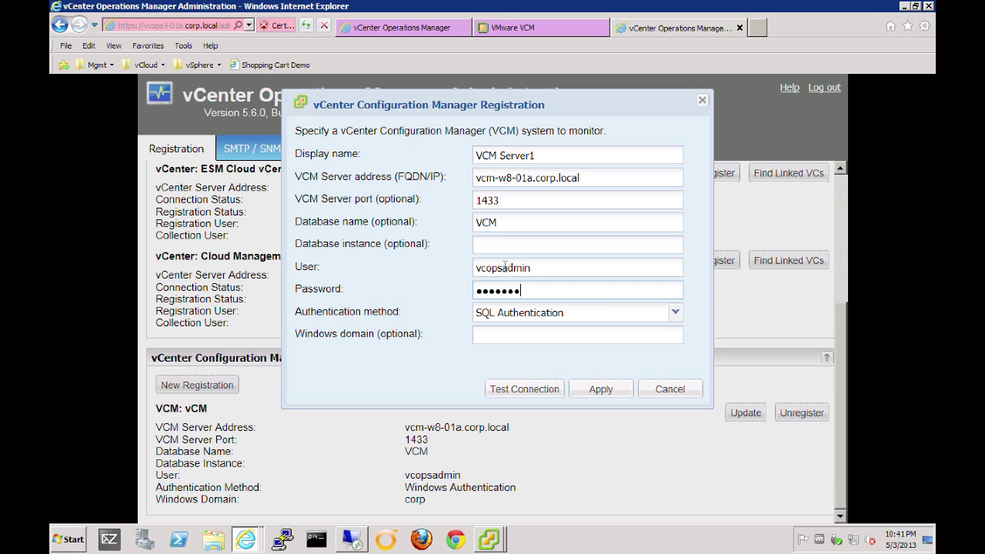
pyautogui.write('!')
pyautogui.click(676, 312)
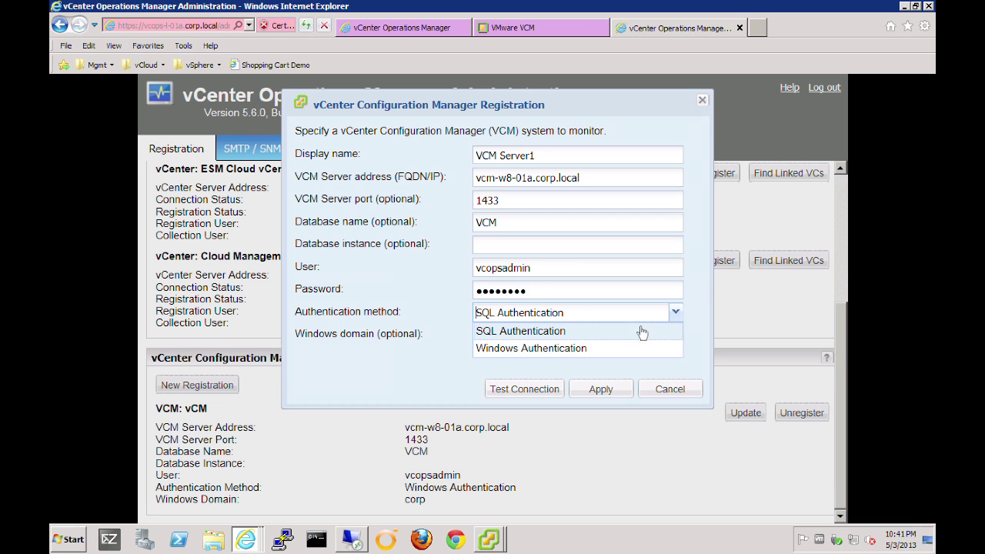
# Use Windows Authentication with domain corp, test the connection, then cancel the form.
pyautogui.click(593, 350)
pyautogui.click(541, 335)
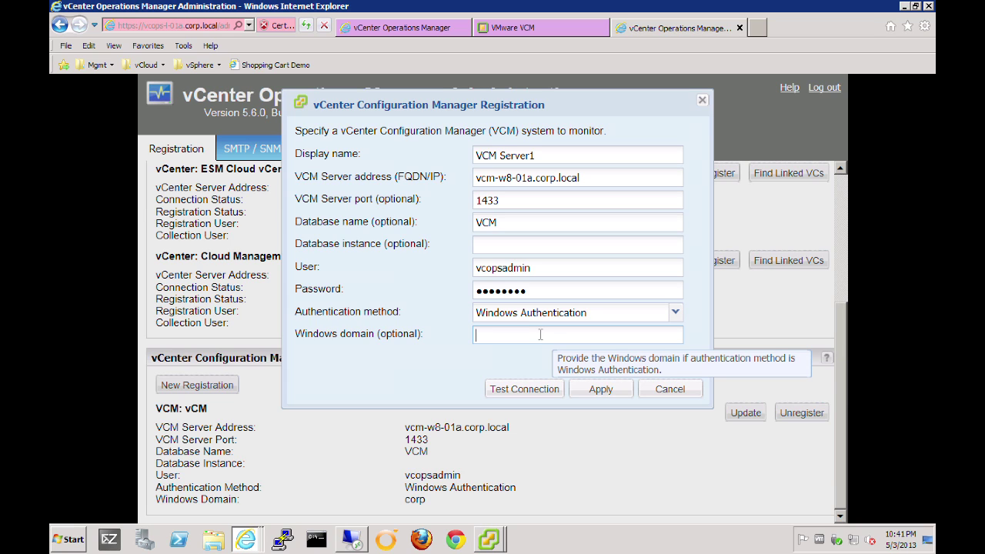
pyautogui.write('corp')
pyautogui.click(514, 391)
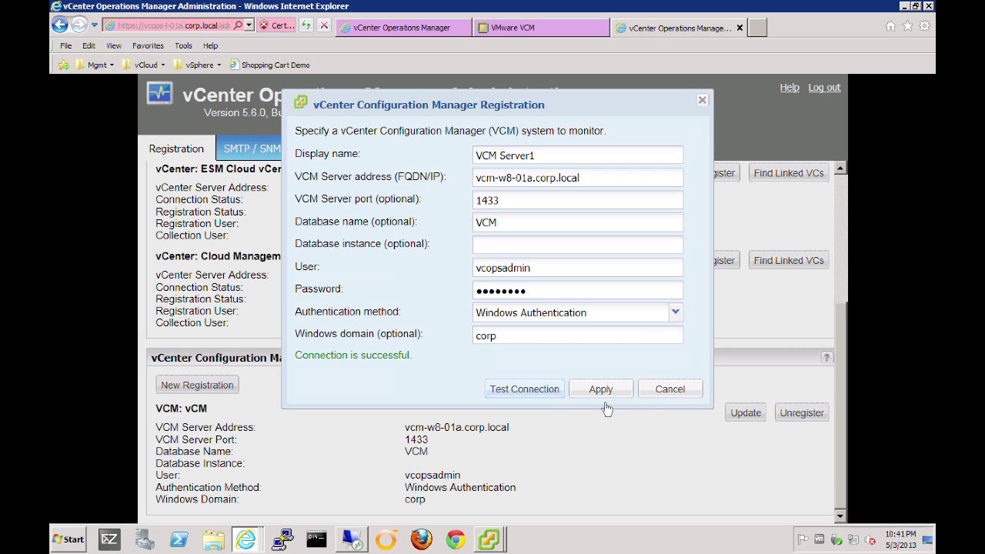
pyautogui.click(664, 398)
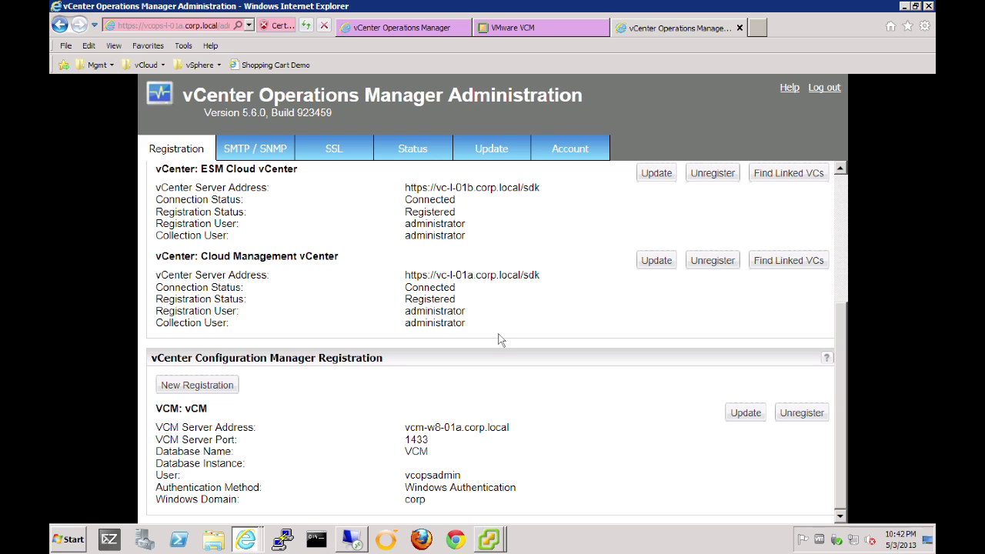
# Log in to the VCM console and open Compliance > vCenter Operations Manager Badge Mapping > Mappings.
pyautogui.click(517, 30)
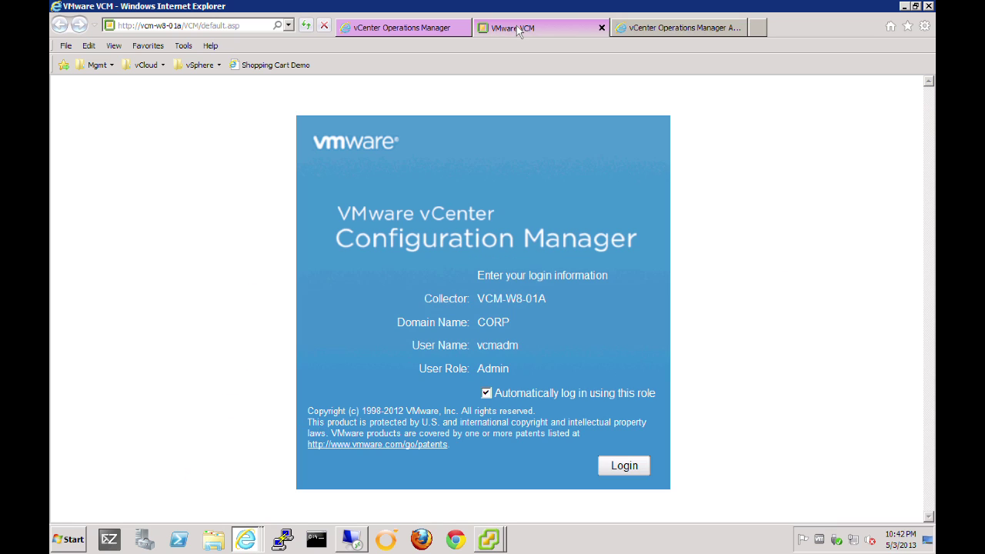
pyautogui.click(623, 466)
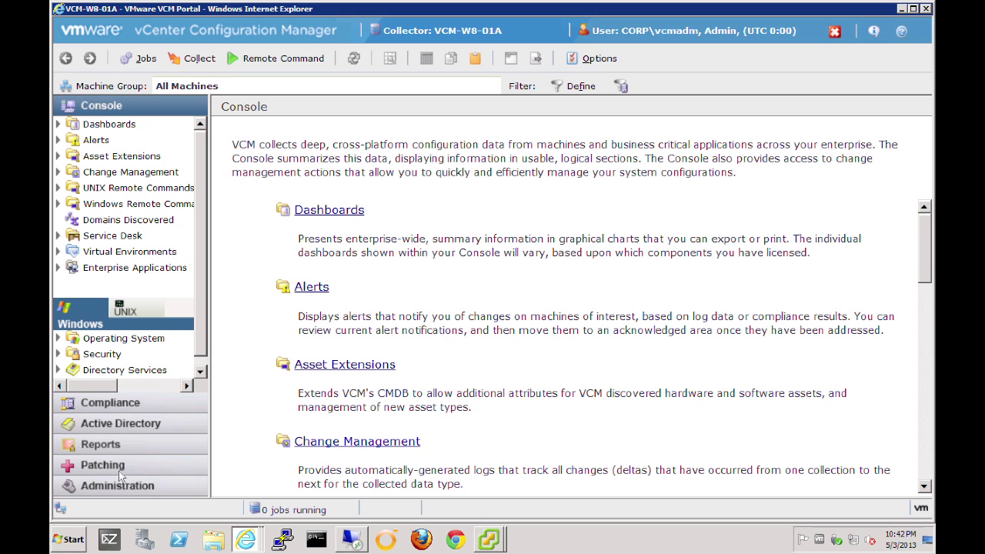
pyautogui.click(93, 403)
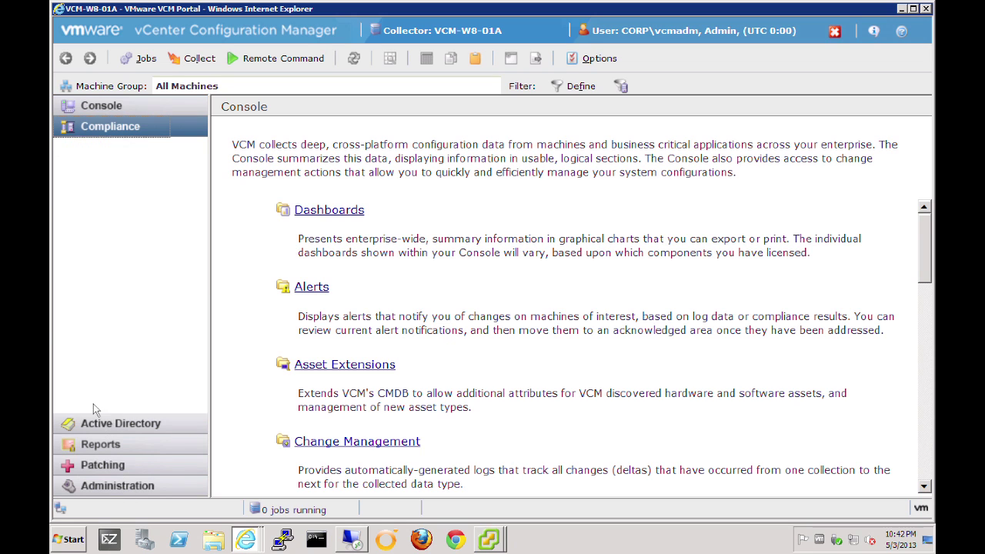
pyautogui.moveTo(215, 232); pyautogui.dragTo(293, 224)
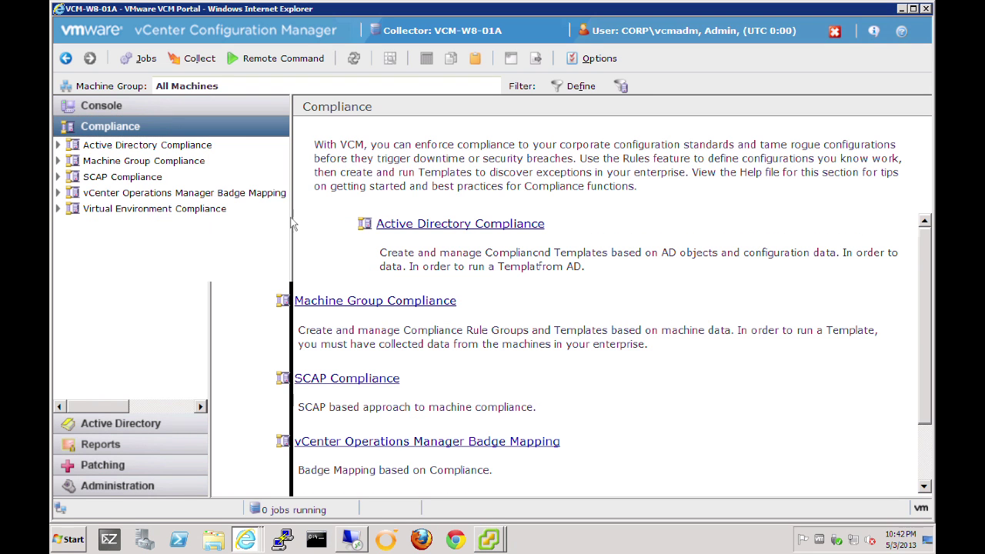
pyautogui.click(58, 193)
pyautogui.click(108, 207)
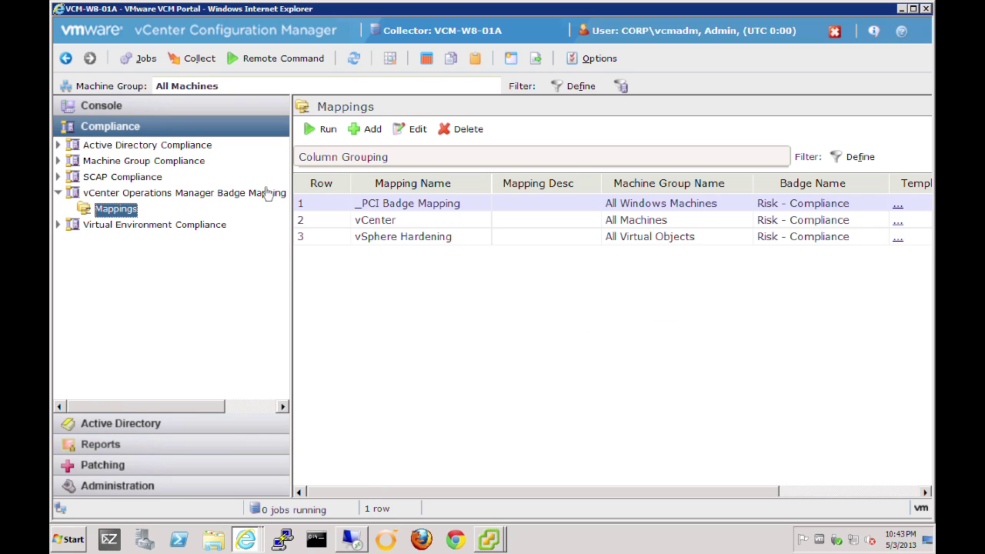
# Start mapping VsphereTest2 with Simple Percentage roll-up and Virtual Object Group Compliance context.
pyautogui.click(373, 130)
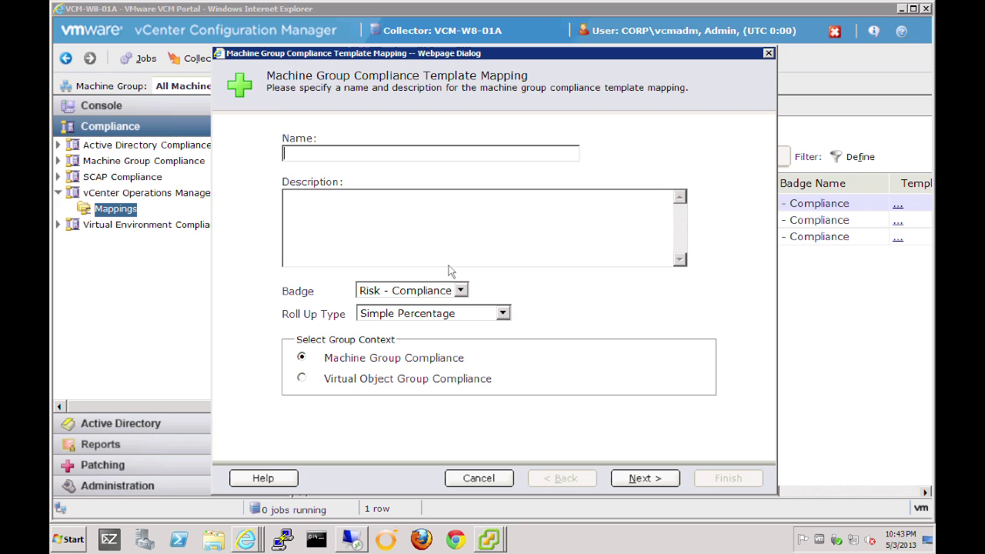
pyautogui.write('VsphereTest2')
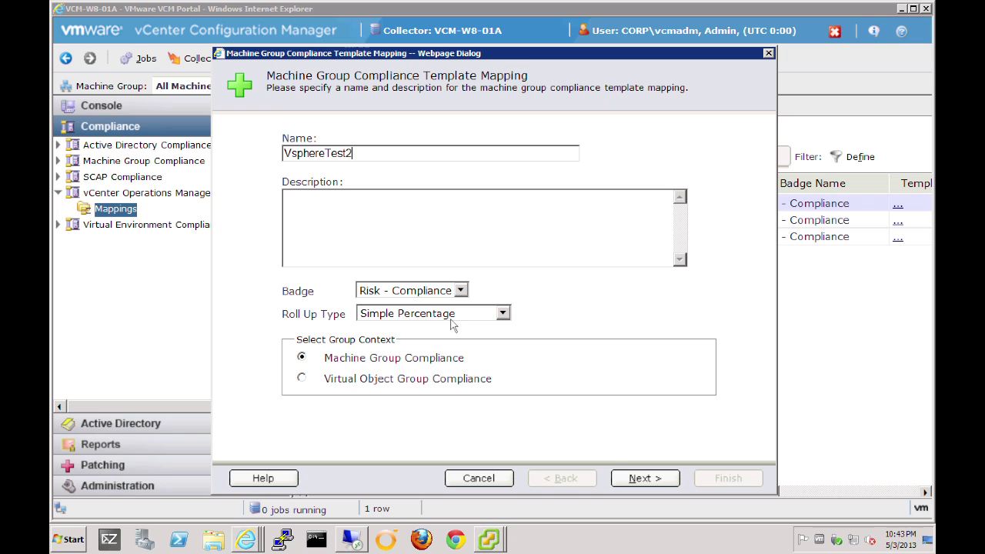
pyautogui.click(503, 314)
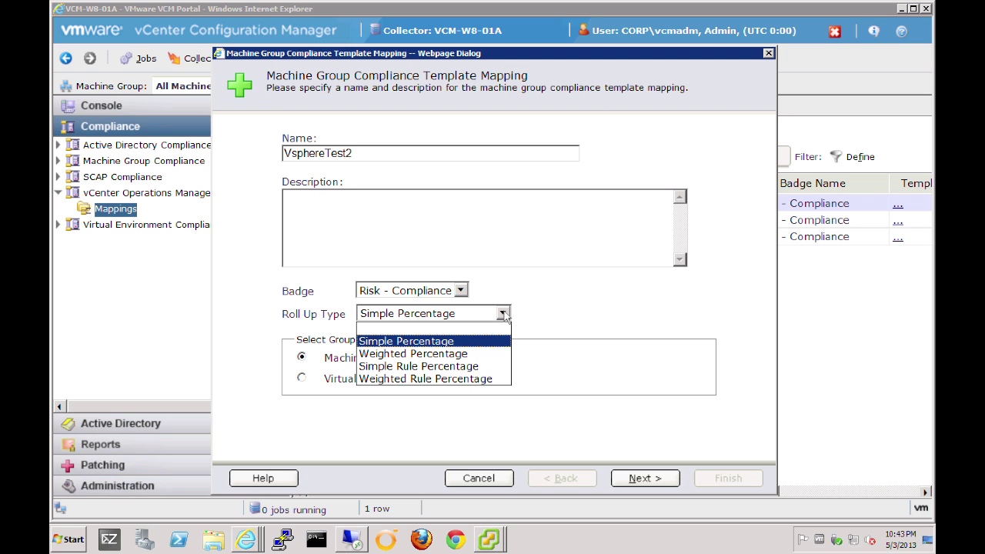
pyautogui.click(503, 314)
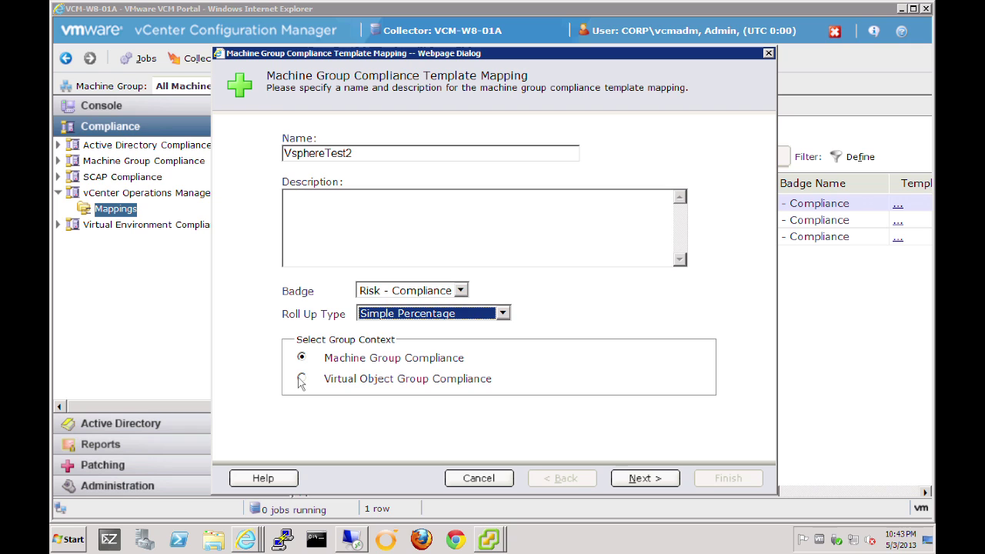
pyautogui.click(301, 379)
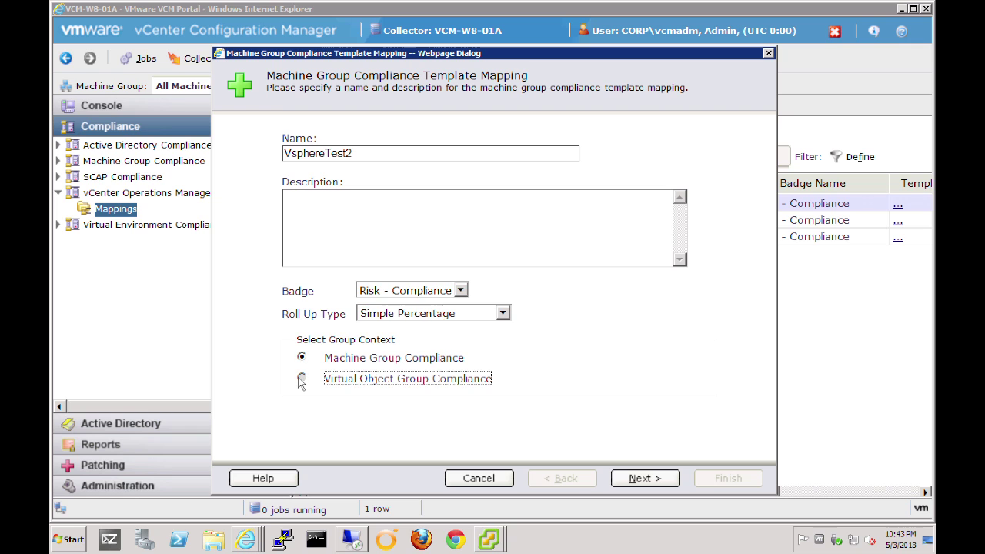
pyautogui.click(639, 478)
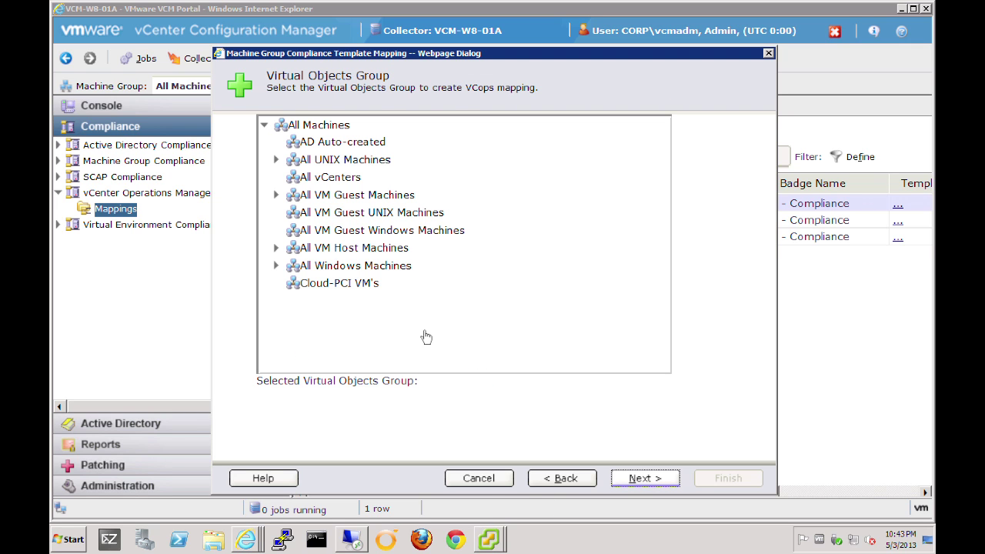
# Target All Machines with the vSphere 4.1 and 5.0 Hardening templates, finish, and select the mapping.
pyautogui.click(319, 127)
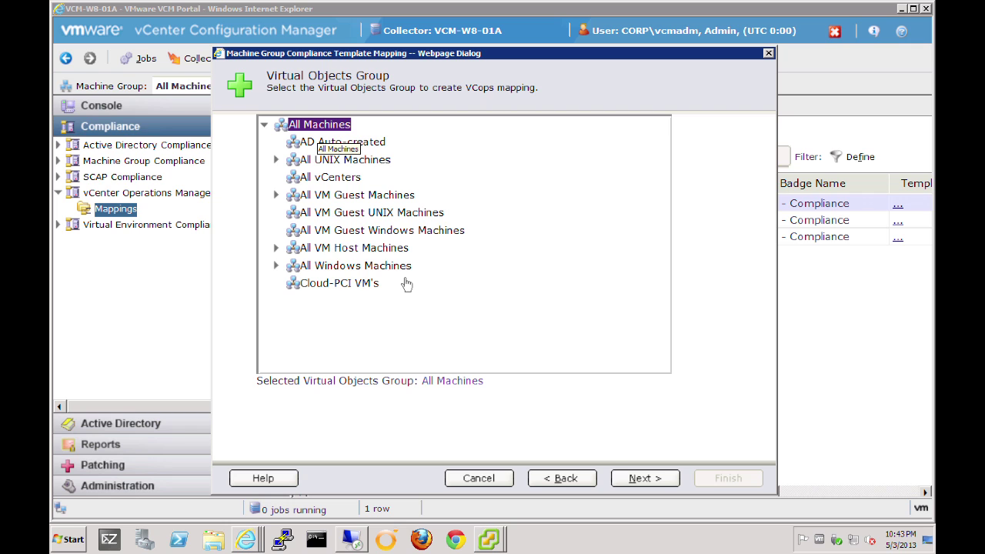
pyautogui.click(646, 481)
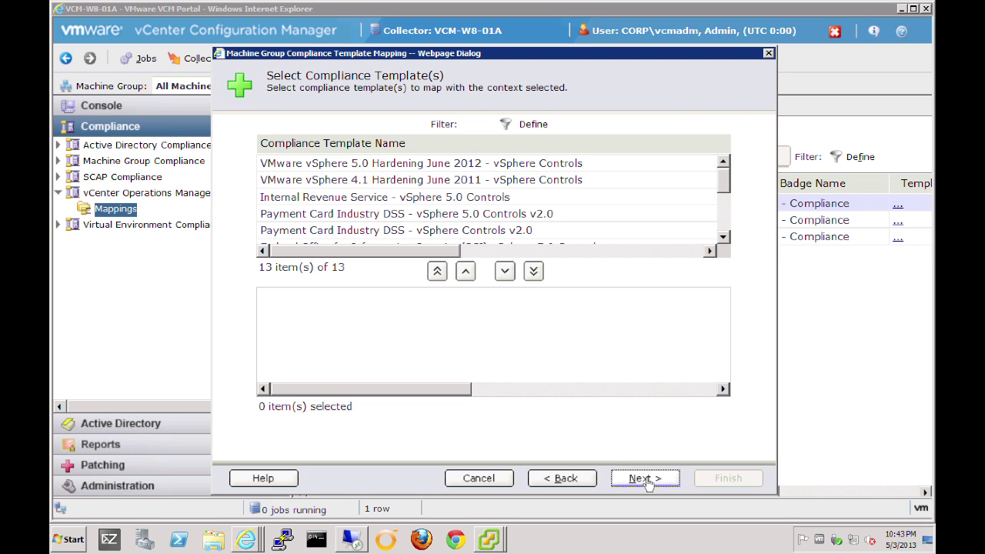
pyautogui.click(360, 183)
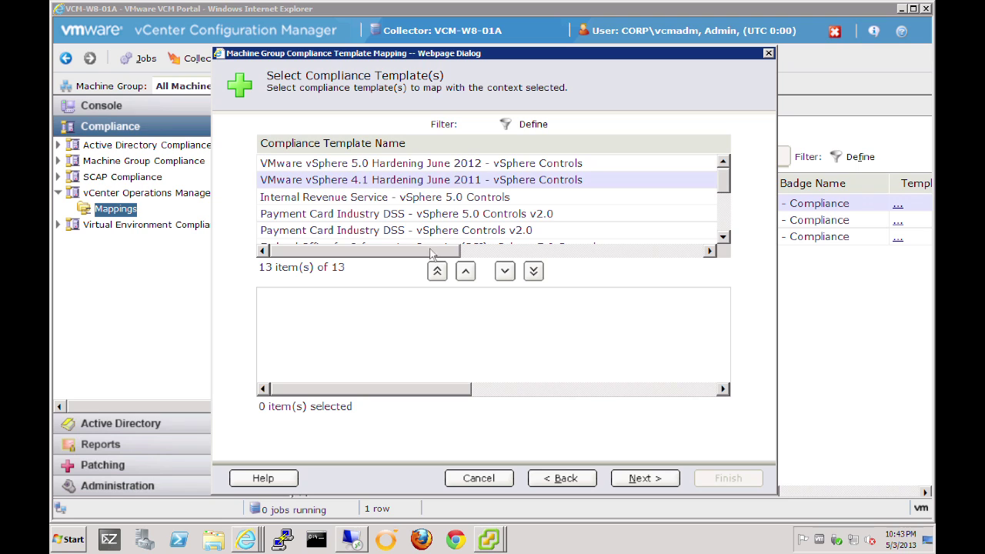
pyautogui.click(505, 272)
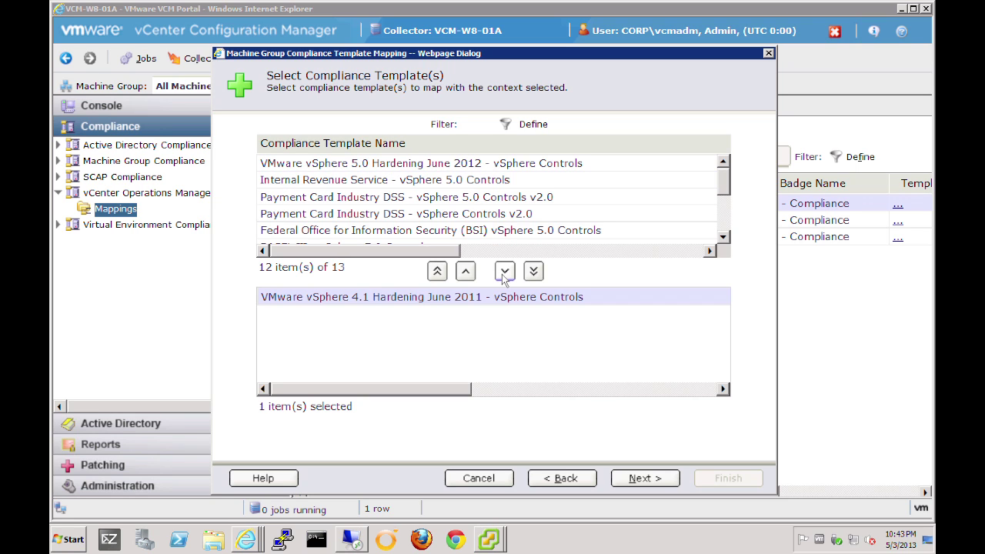
pyautogui.click(414, 169)
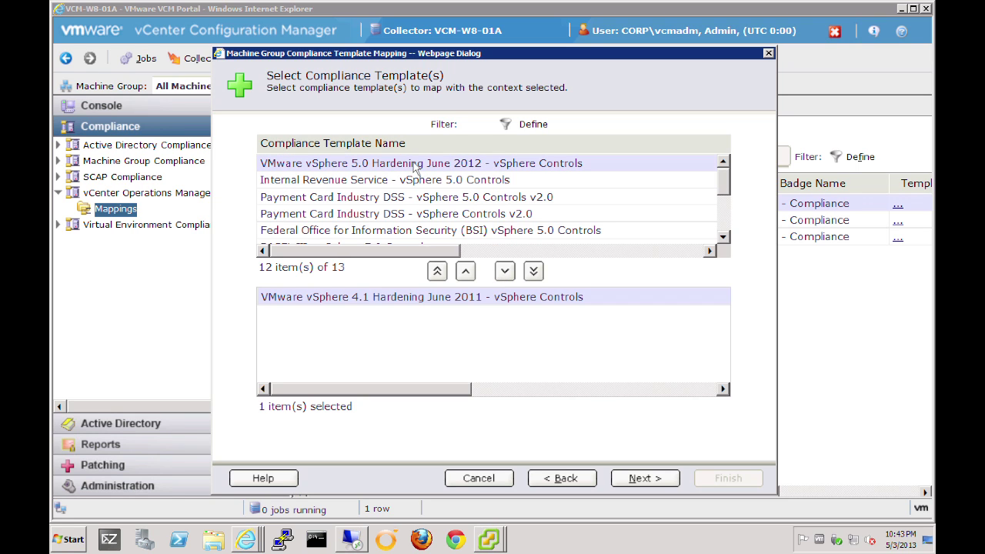
pyautogui.click(505, 272)
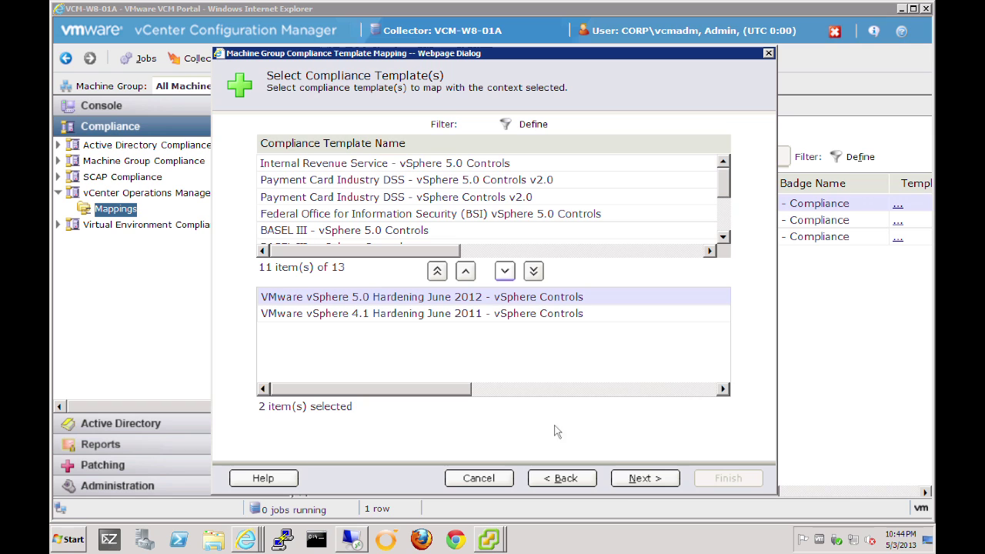
pyautogui.click(645, 479)
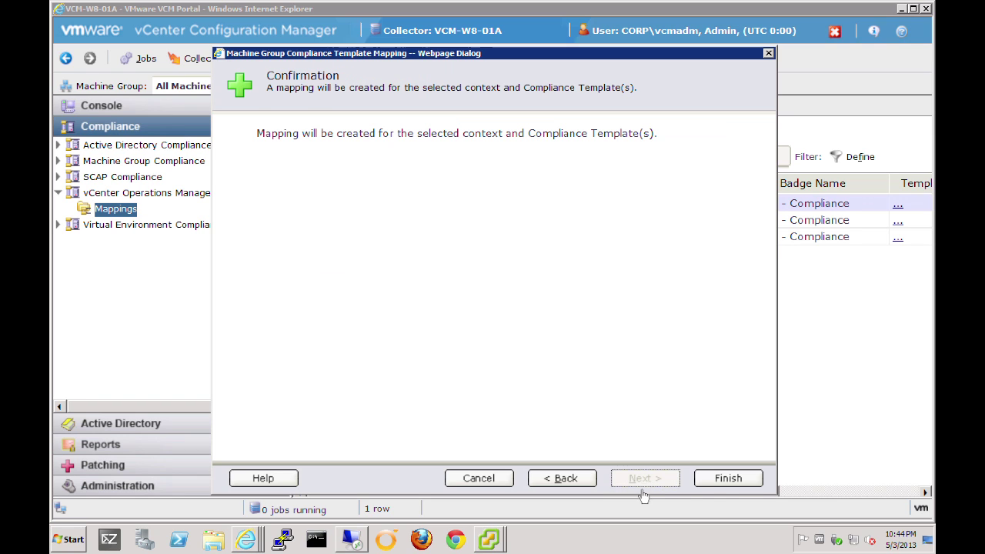
pyautogui.click(732, 481)
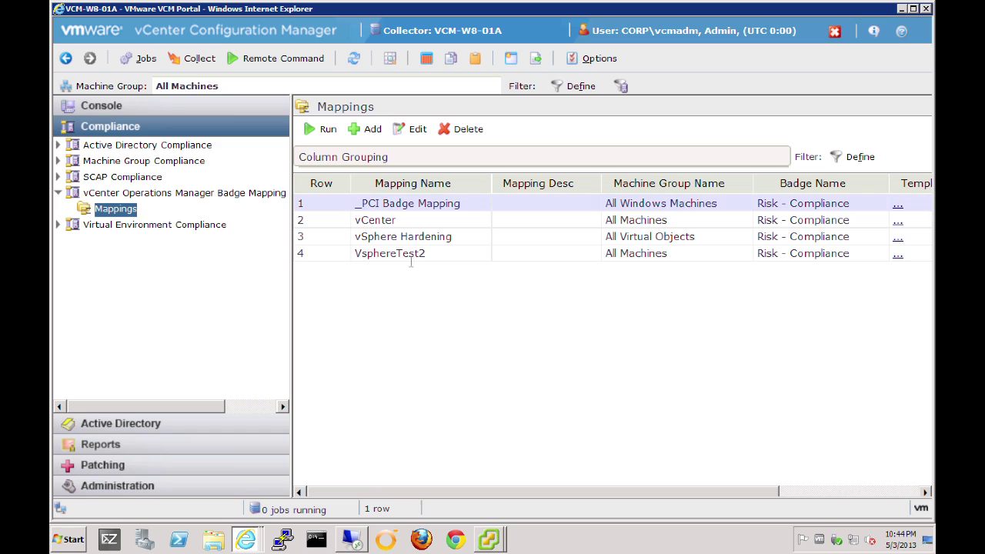
pyautogui.click(416, 257)
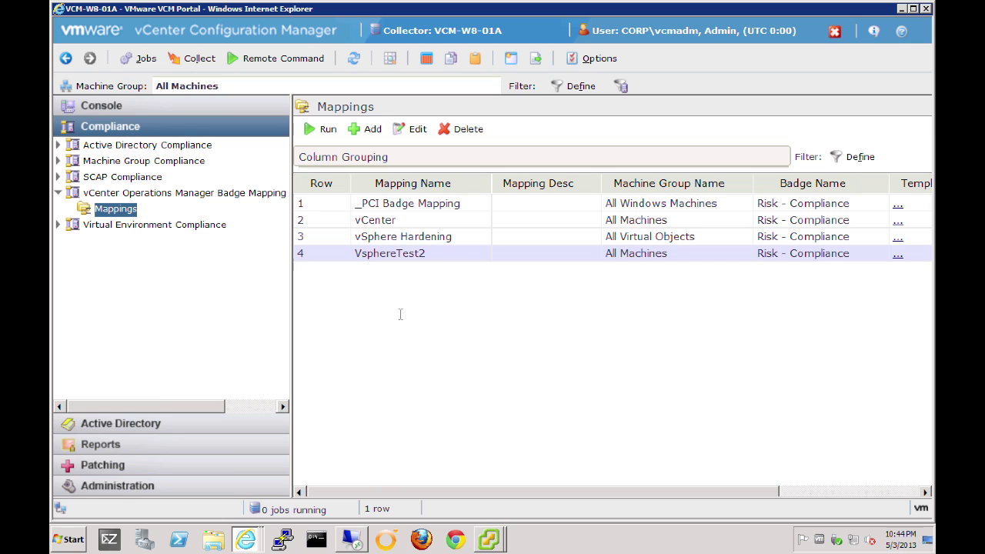
# Open Administration > Job Manager > Scheduled jobs and start adding a new job.
pyautogui.click(108, 485)
pyautogui.click(57, 324)
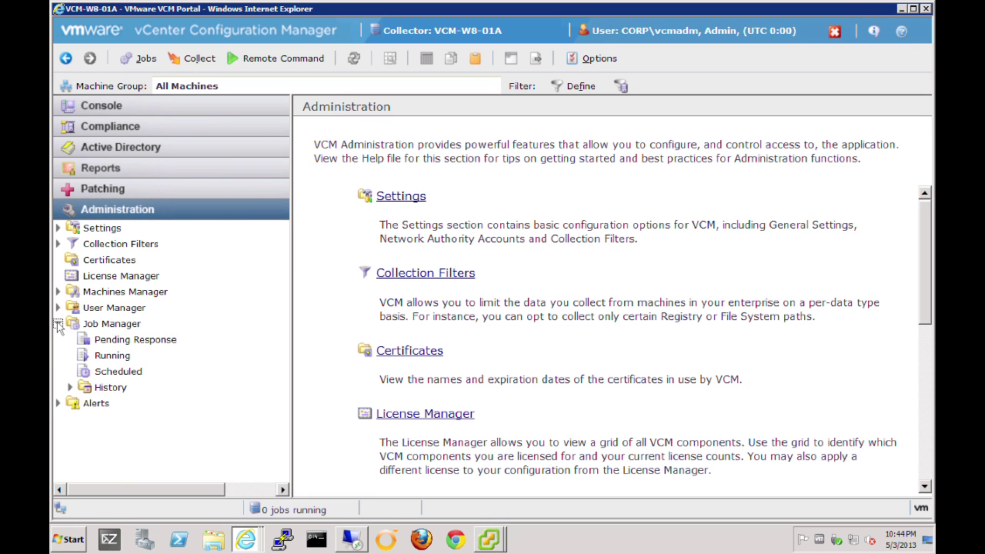
pyautogui.click(113, 371)
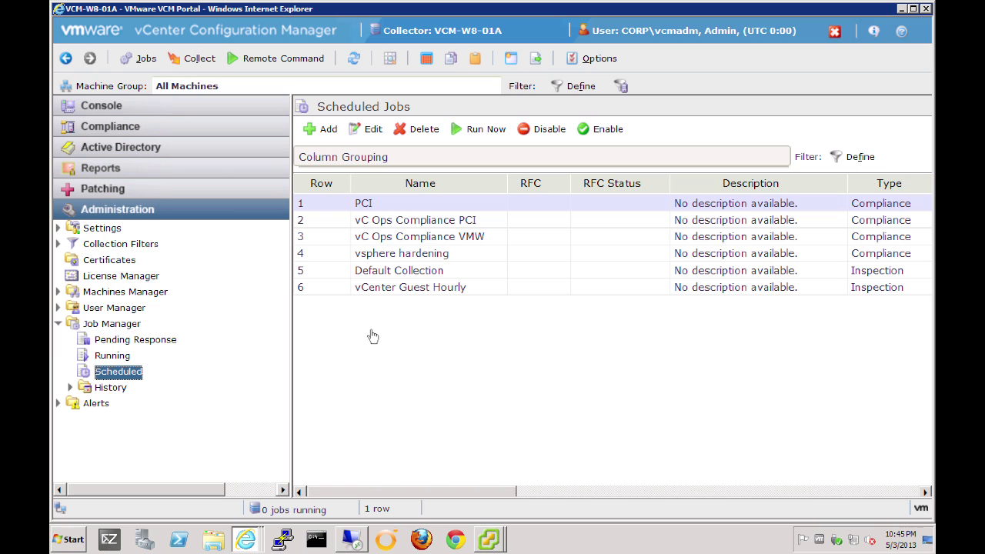
pyautogui.click(322, 131)
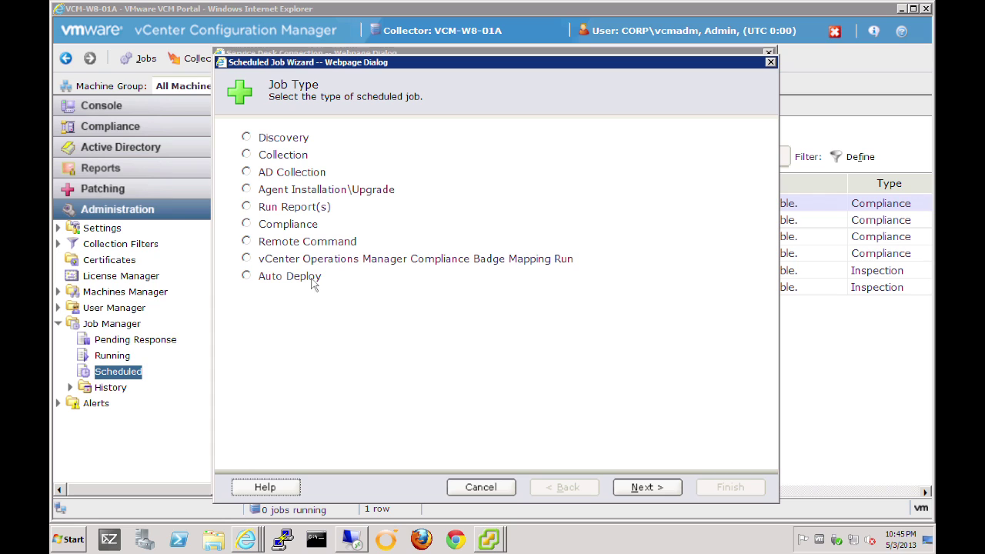
# Make it a Badge Mapping Run named vShereHardening using the VsphereTest2 mapping.
pyautogui.click(246, 259)
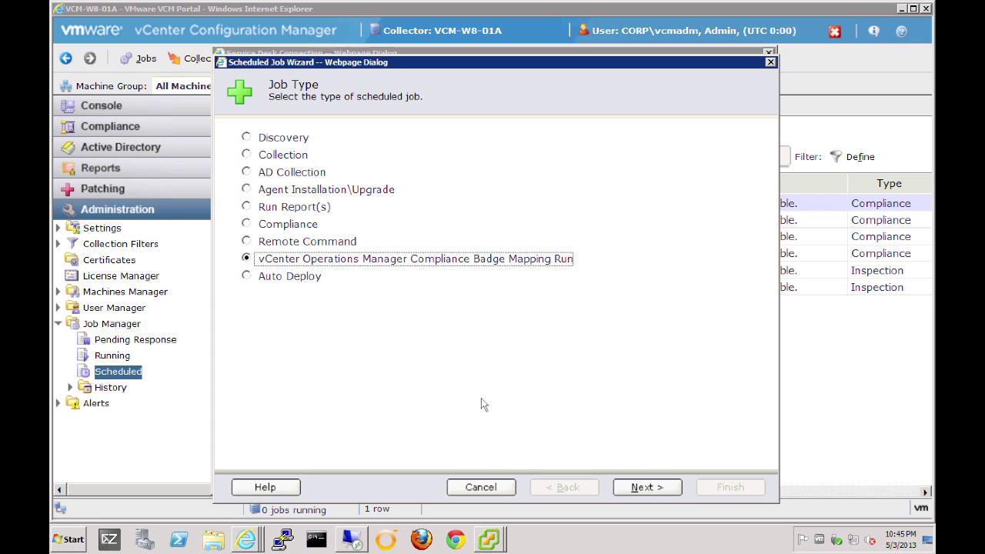
pyautogui.click(640, 490)
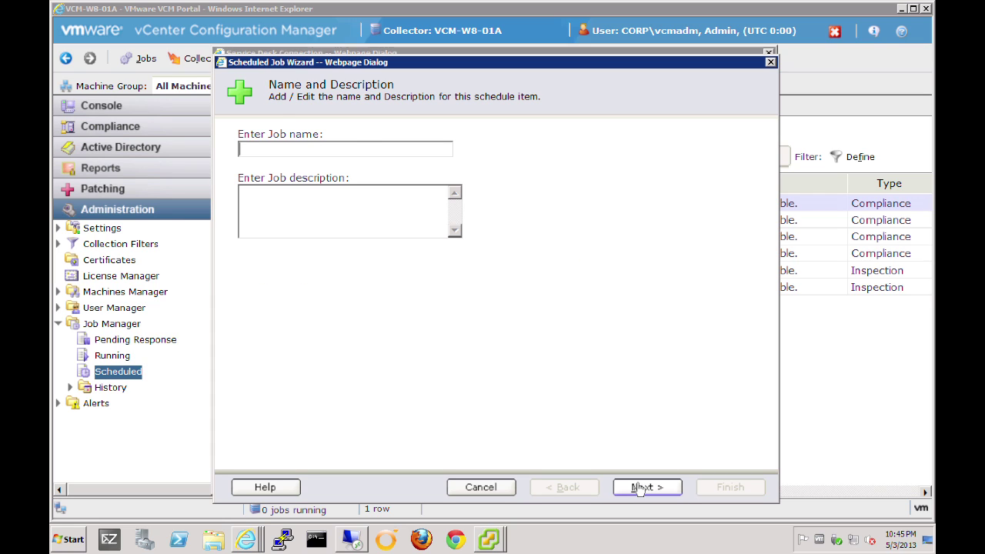
pyautogui.write('vShereHar')
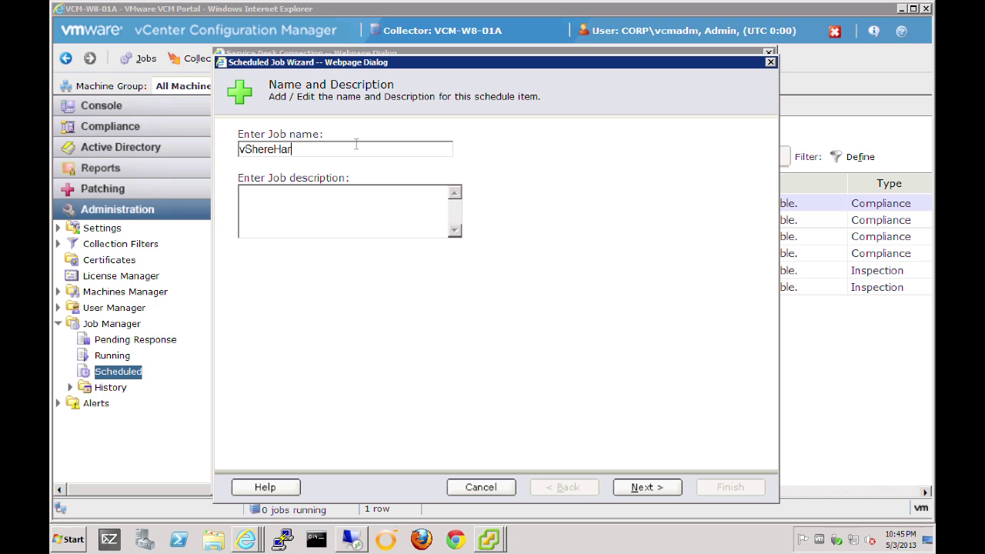
pyautogui.write('dening')
pyautogui.click(643, 487)
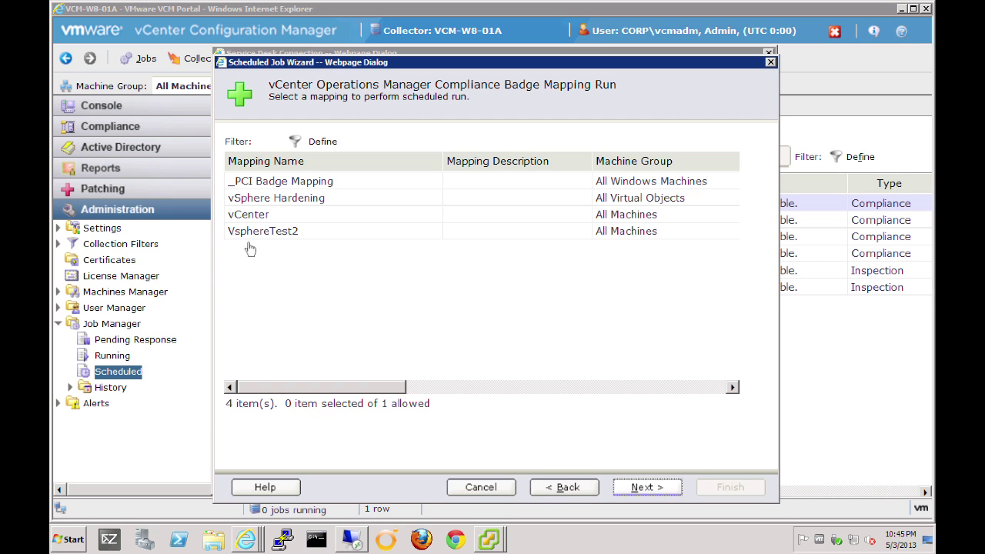
pyautogui.click(264, 235)
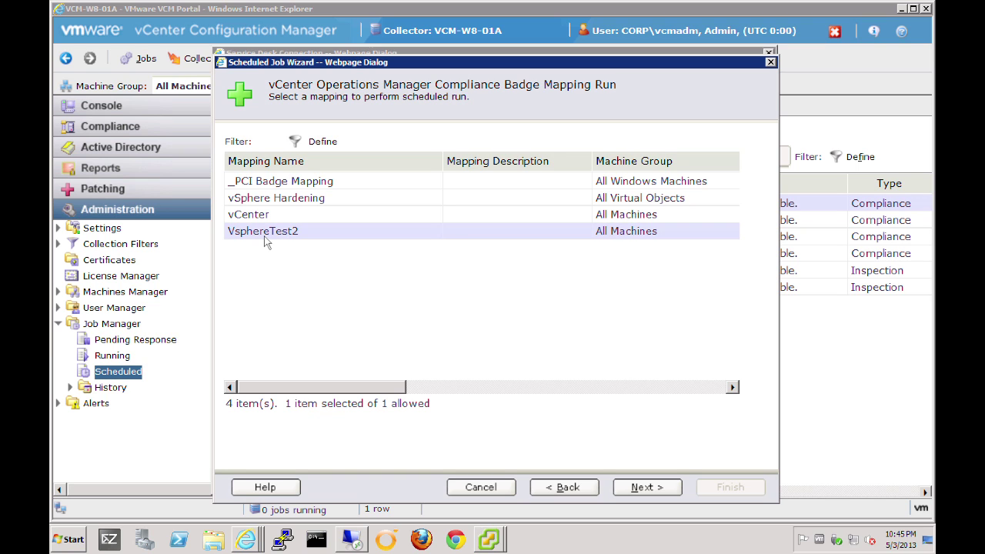
# Schedule vShereHardening daily at 05:00 AM from May 05, 2013, save, and select it in Scheduled Jobs.
pyautogui.click(647, 488)
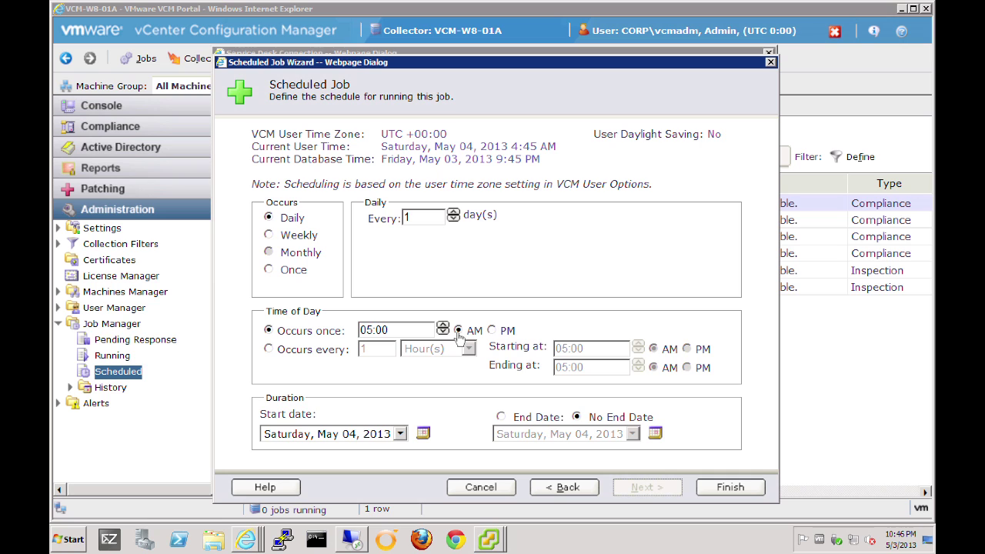
pyautogui.click(400, 434)
pyautogui.click(287, 381)
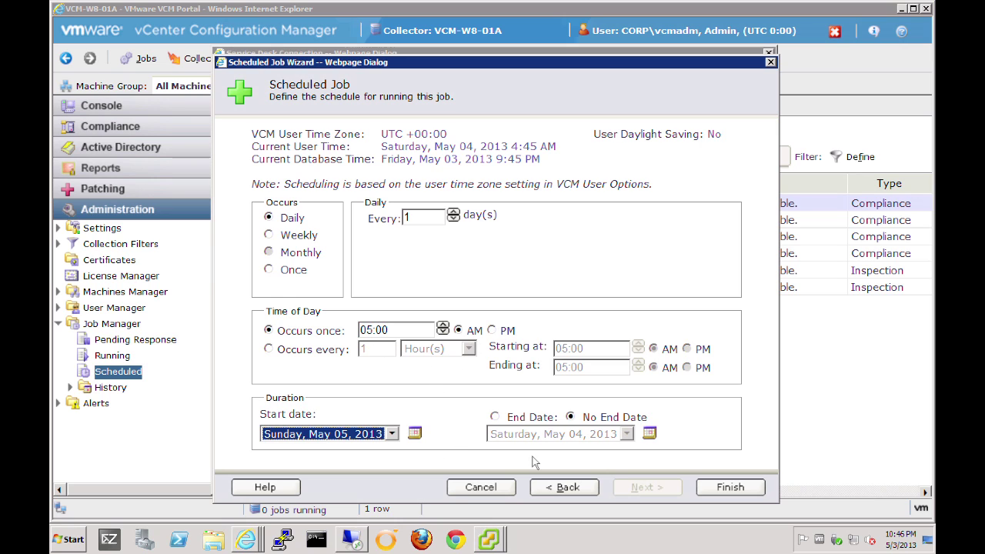
pyautogui.click(736, 493)
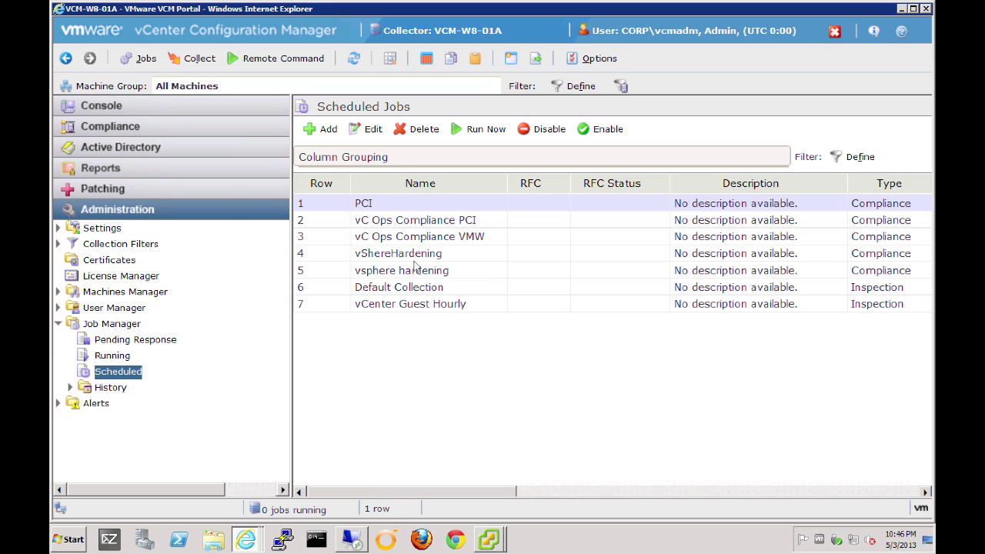
pyautogui.click(414, 261)
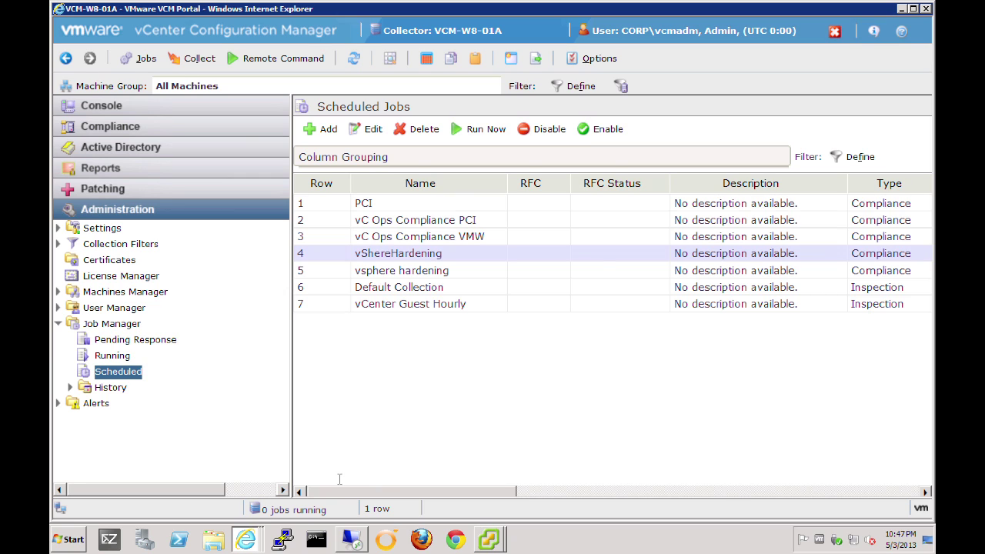
pyautogui.click(246, 540)
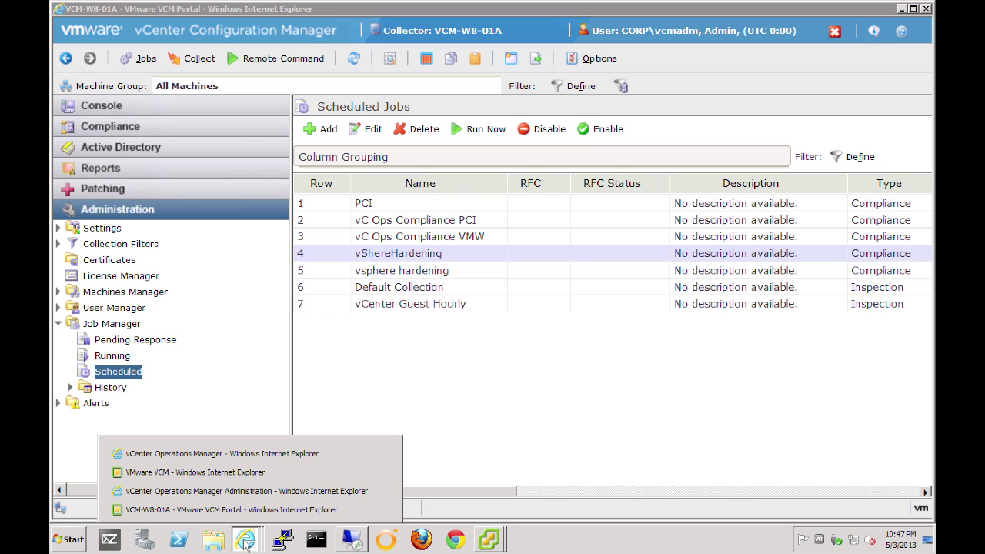
# Return to vCenter Operations Manager and view the esx-01b.corp.local dashboard's Compliance badge at 86.
pyautogui.click(233, 455)
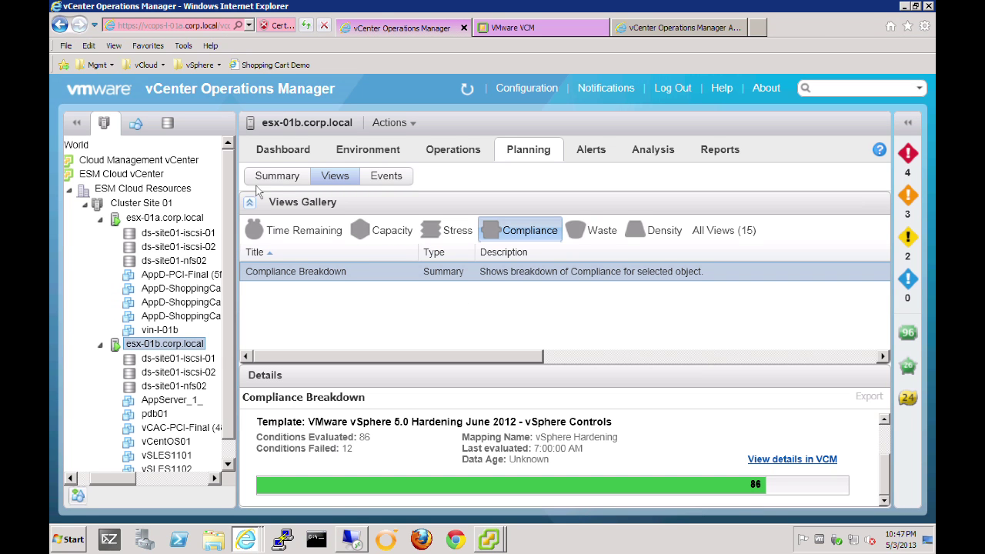
pyautogui.click(278, 151)
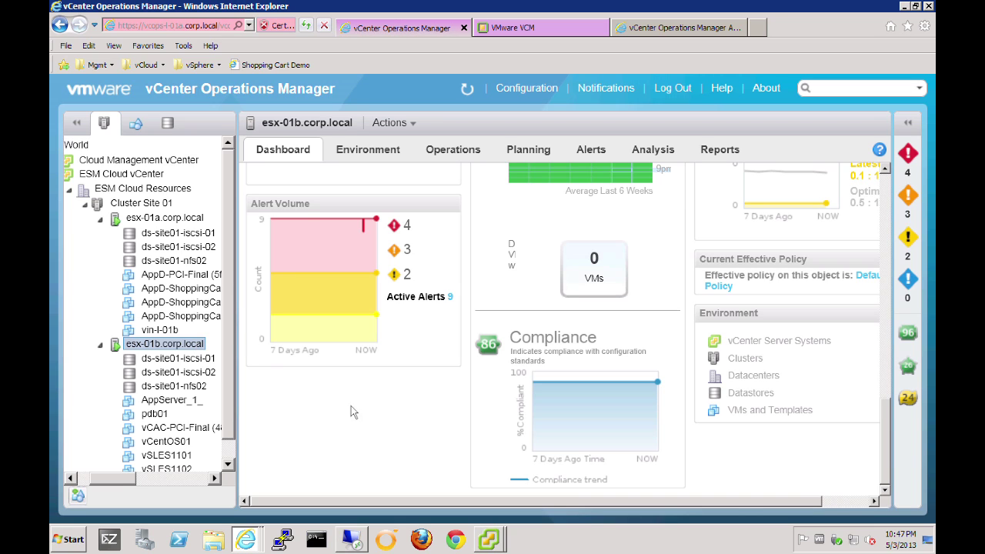
pyautogui.scroll(10, 885, 196)
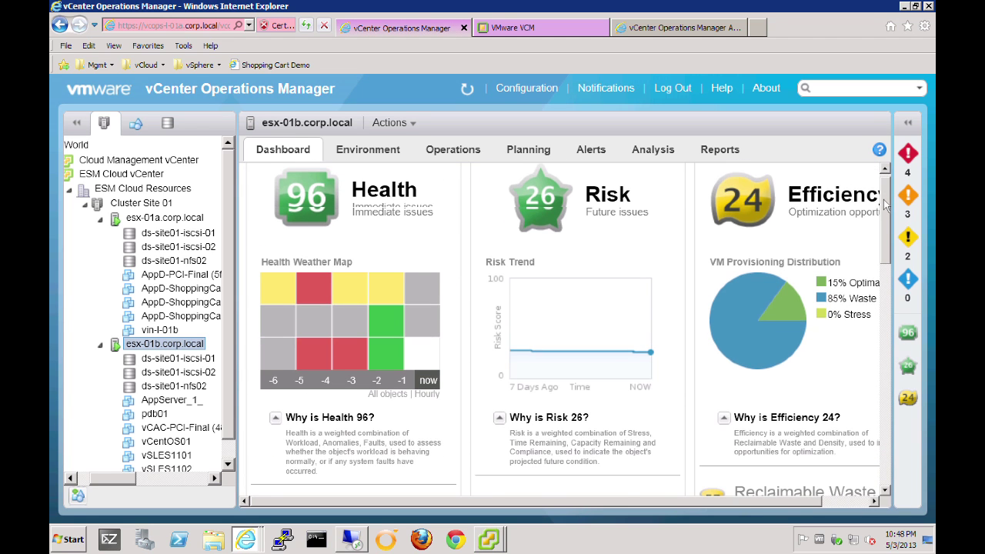
pyautogui.moveTo(885, 204); pyautogui.dragTo(904, 433)
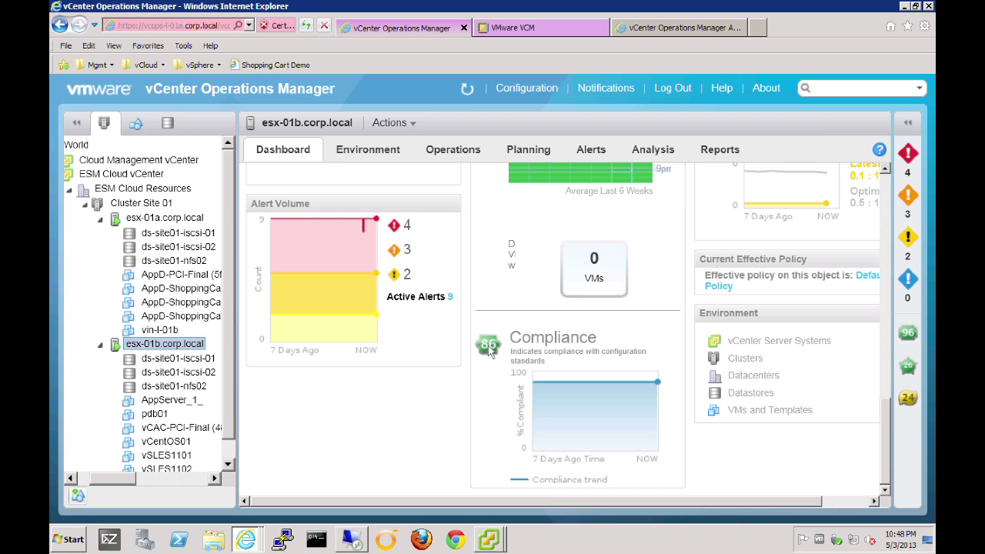
# Show Compliance badges in the Environment overview, with WORLD at 48 and related hosts and VMs.
pyautogui.click(365, 153)
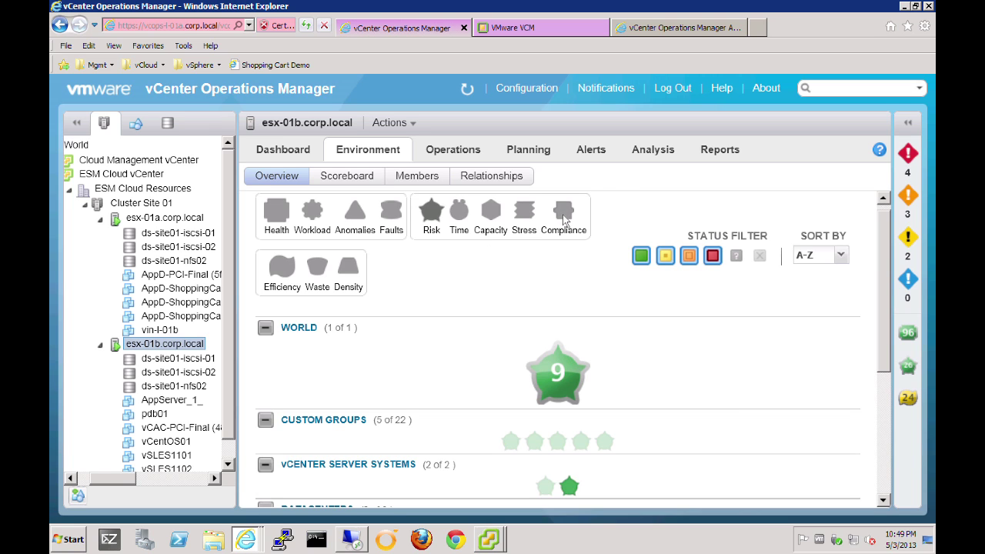
pyautogui.click(564, 215)
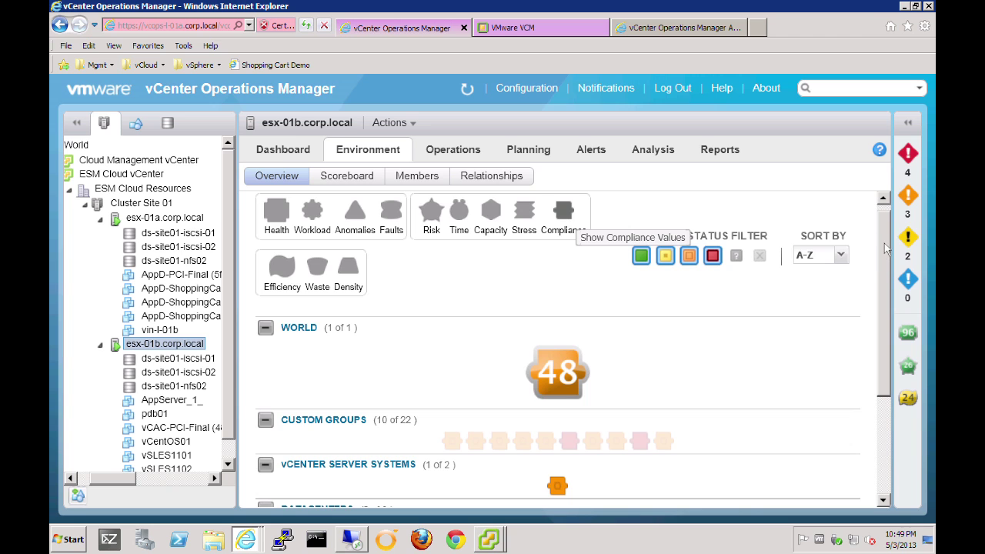
pyautogui.moveTo(885, 248); pyautogui.dragTo(890, 377)
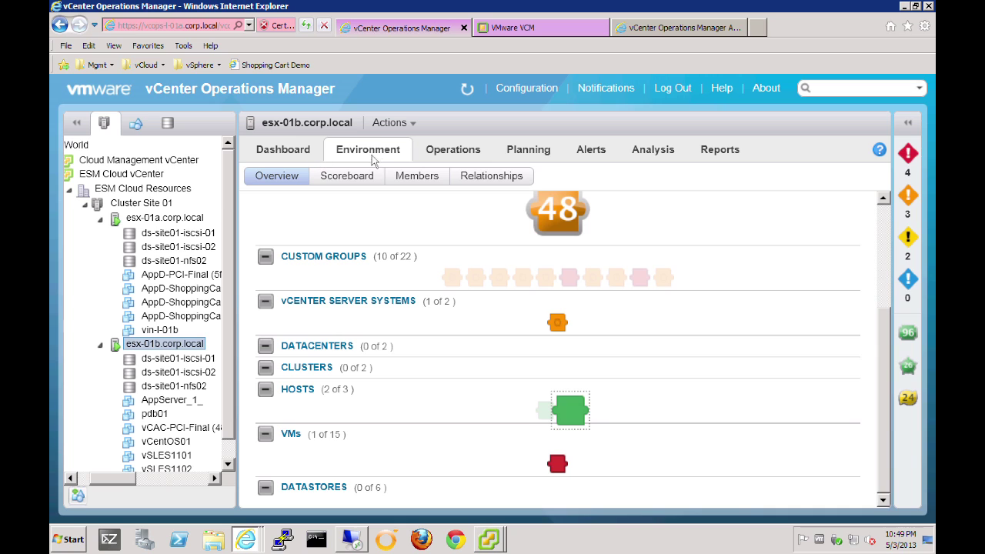
# Show the Planning compliance breakdown for vse-ESM-Gateway: score 15, 48 conditions evaluated.
pyautogui.click(529, 152)
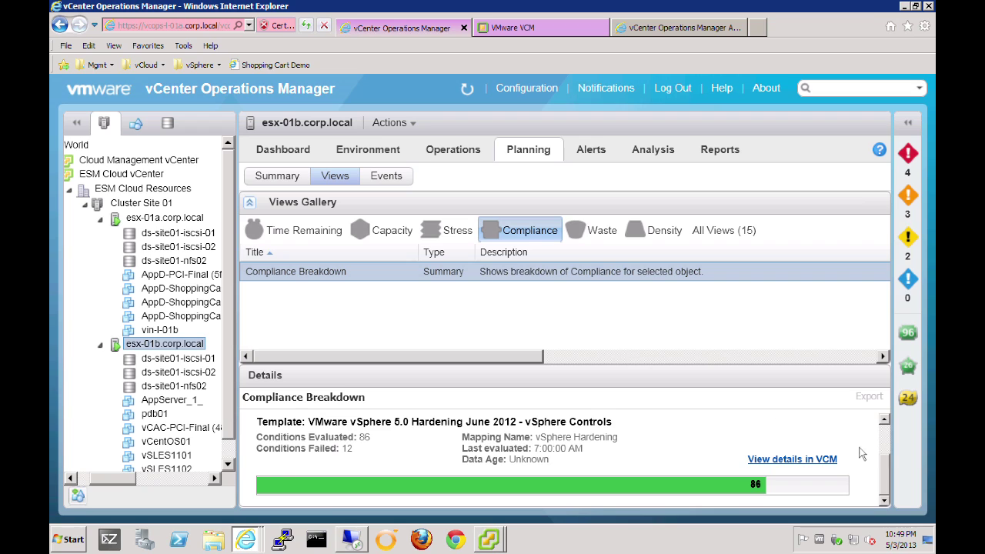
pyautogui.click(229, 459)
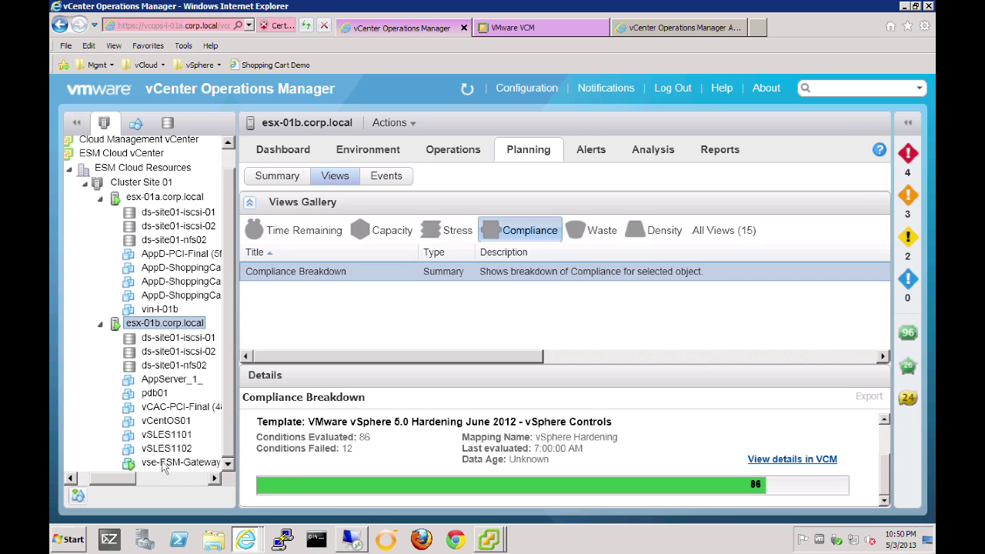
pyautogui.click(162, 463)
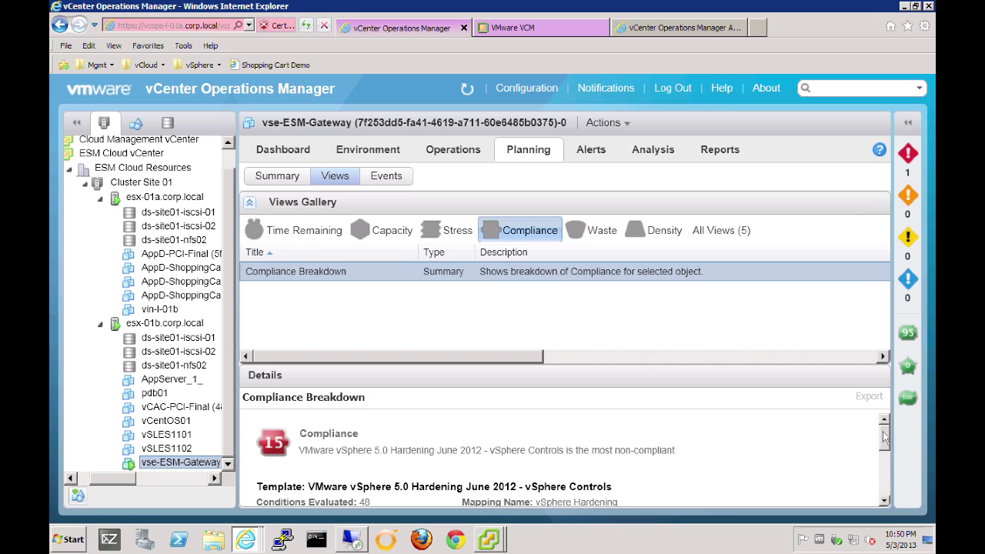
pyautogui.moveTo(884, 437); pyautogui.dragTo(885, 458)
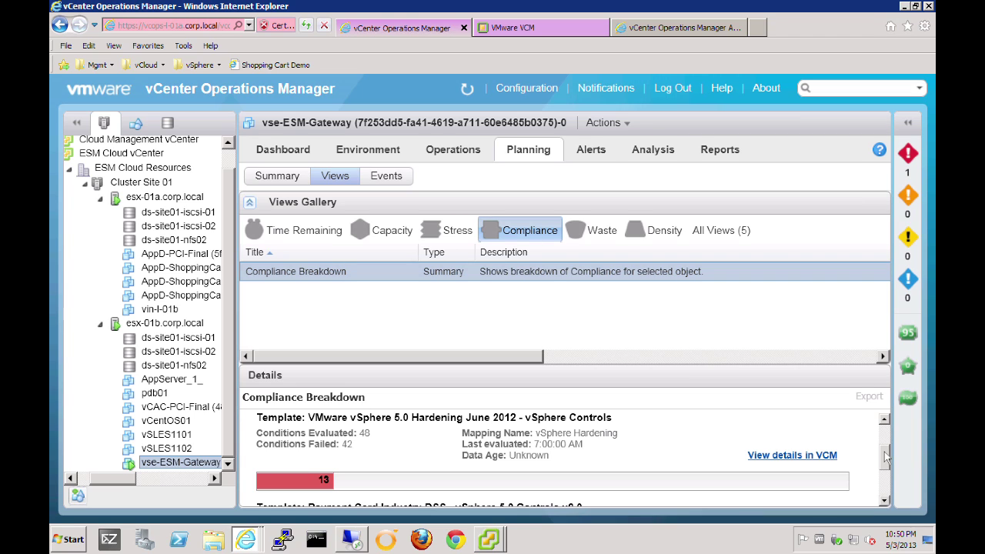
pyautogui.moveTo(885, 458); pyautogui.dragTo(886, 483)
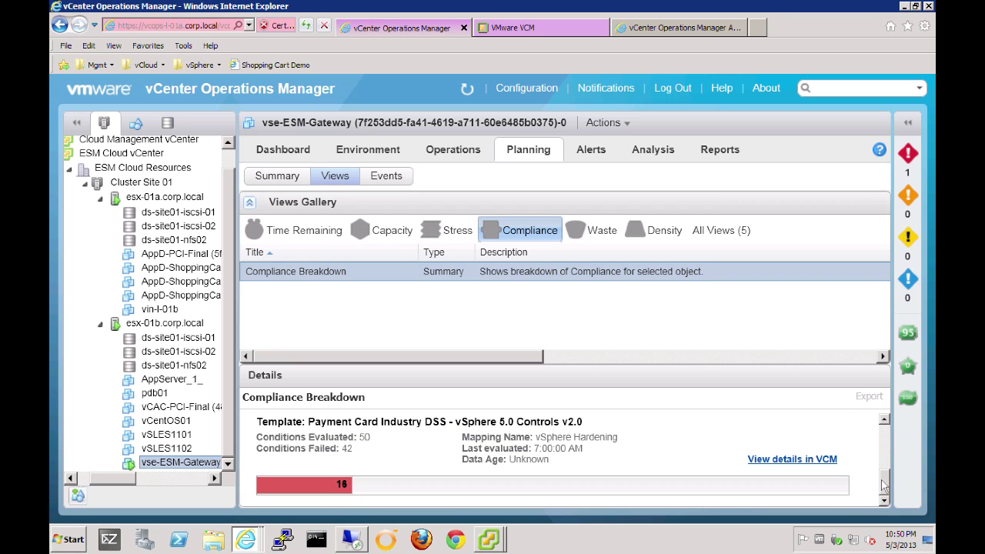